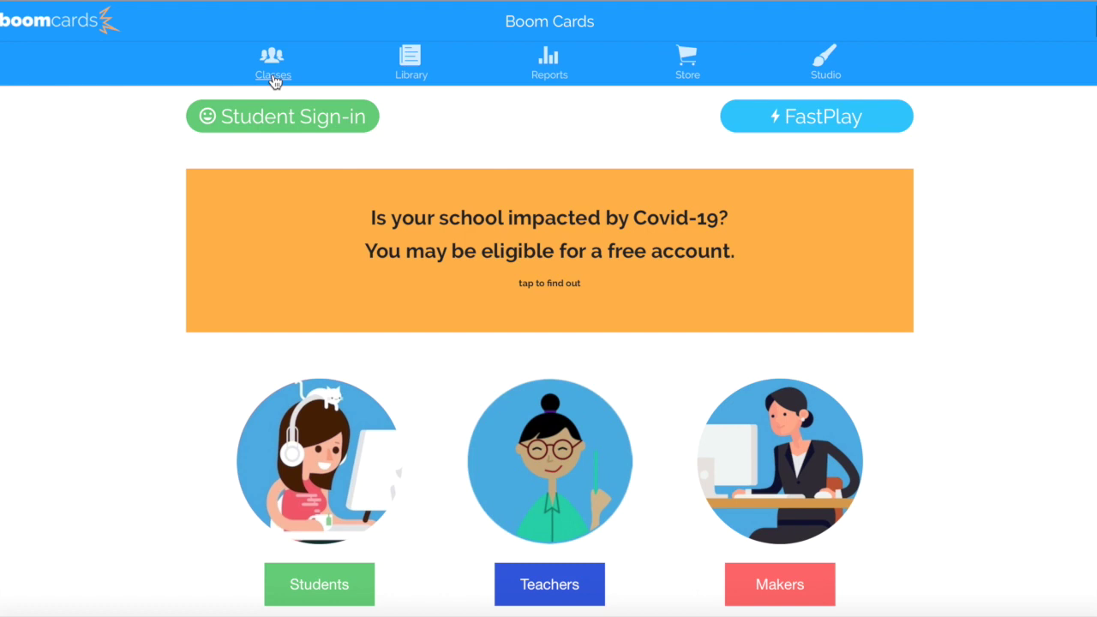
# Go to the teacher's Classes page and create a new classroom
pyautogui.click(274, 76)
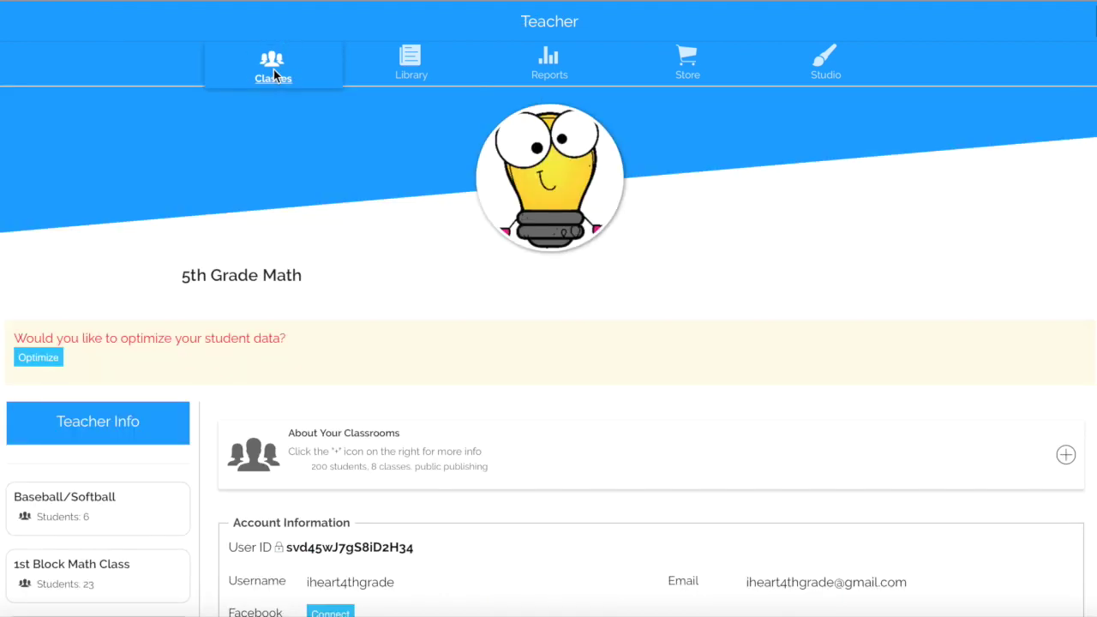
pyautogui.scroll(-2, 148, 446)
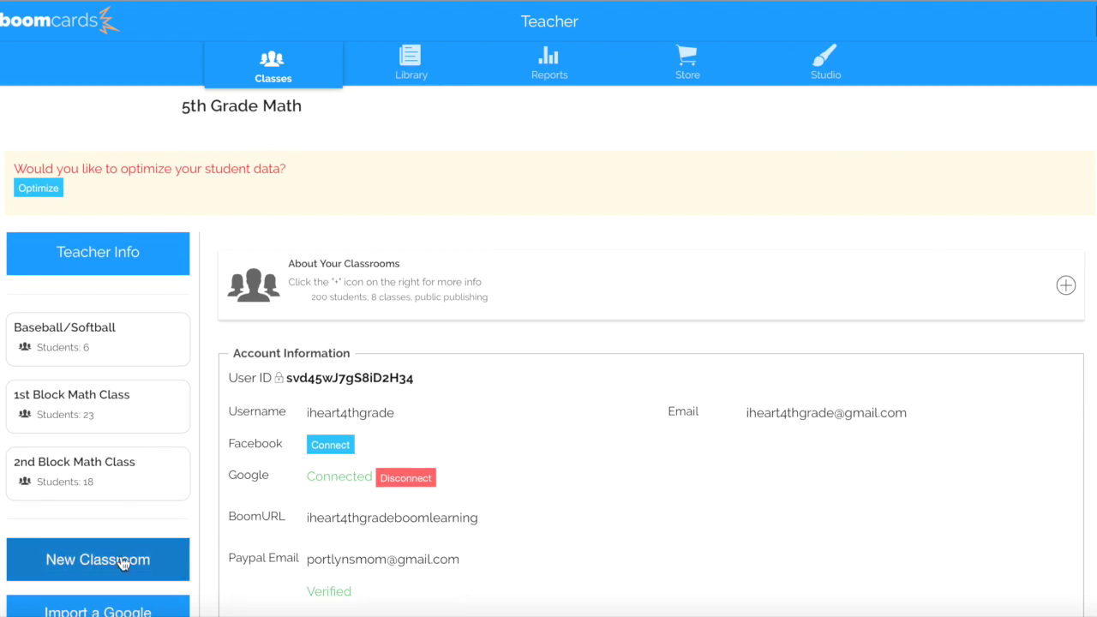
pyautogui.scroll(-1, 122, 563)
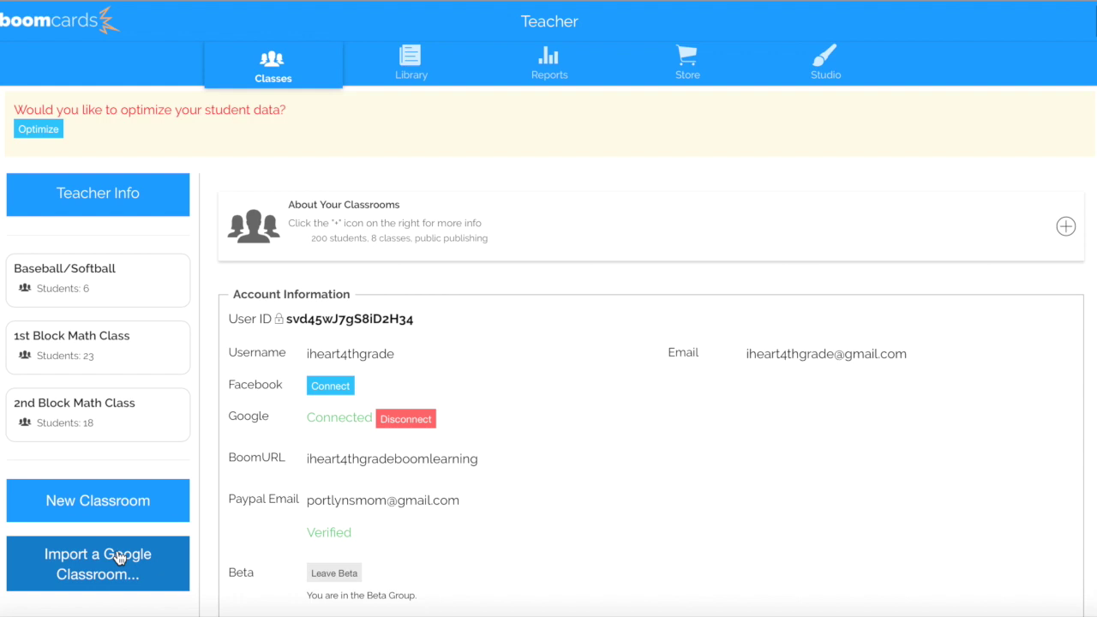
pyautogui.click(128, 504)
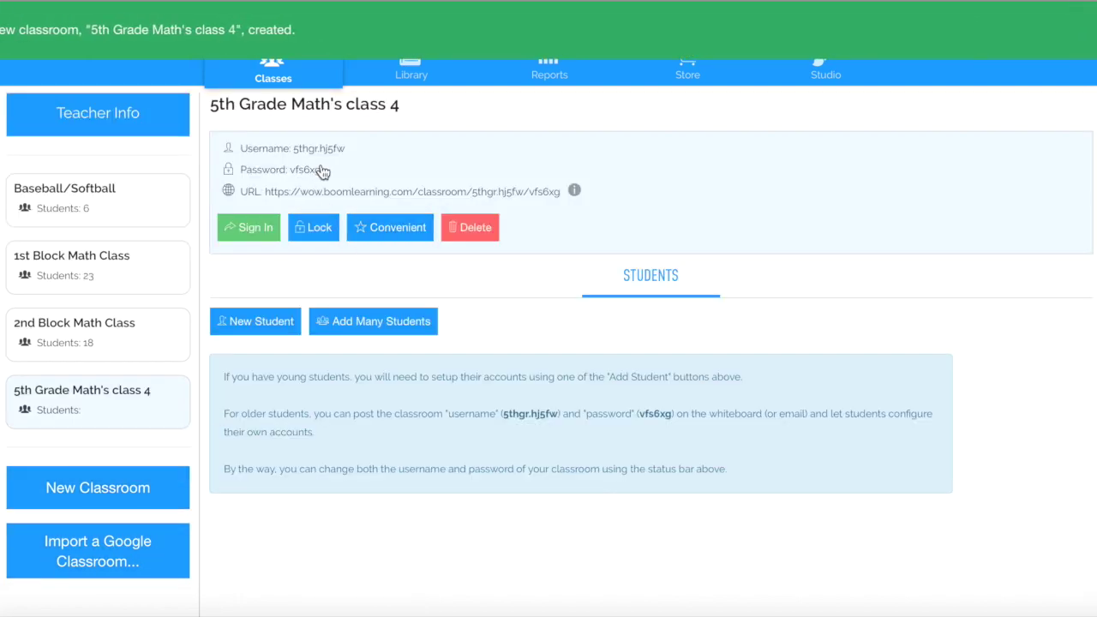
# Rename the new classroom to 'demo class' and select its classroom login URL
pyautogui.click(335, 110)
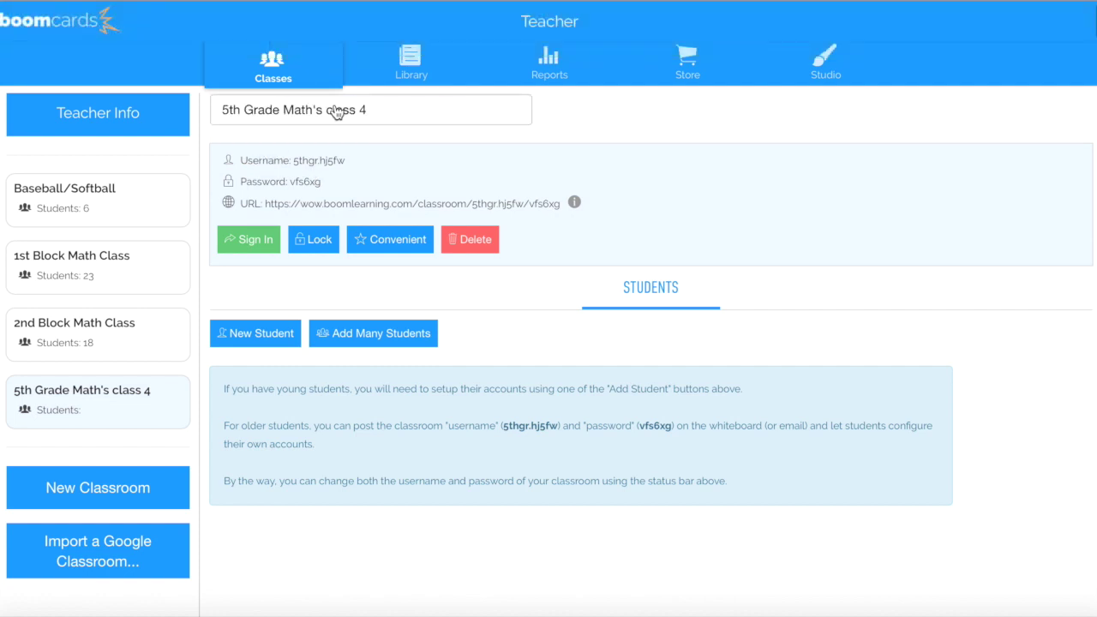
pyautogui.moveTo(386, 109); pyautogui.dragTo(207, 102)
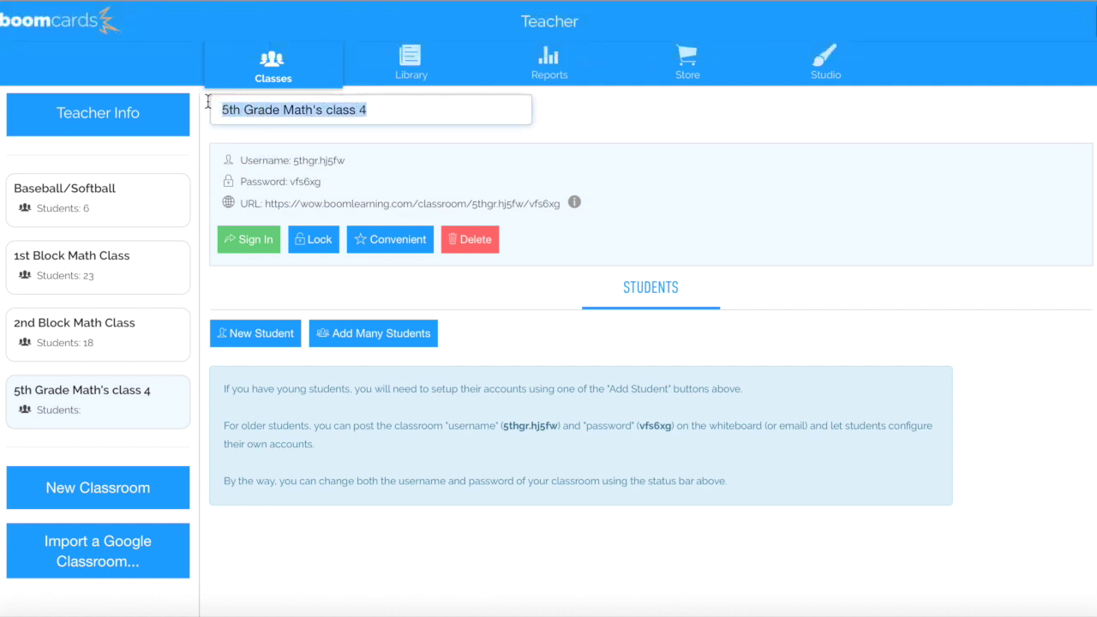
pyautogui.write('demo class')
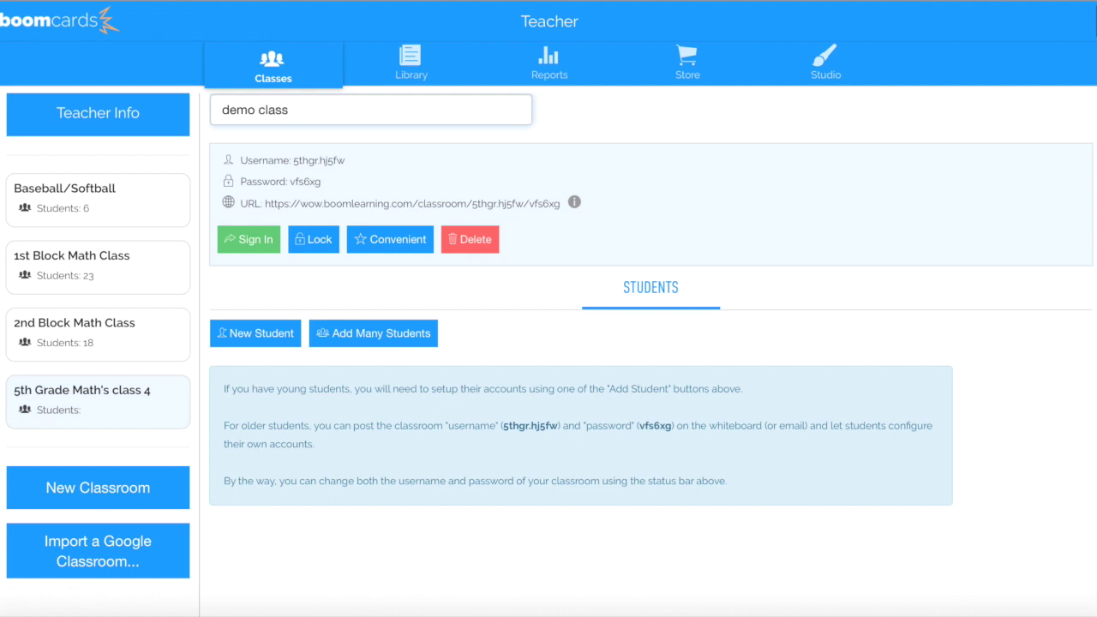
pyautogui.click(685, 133)
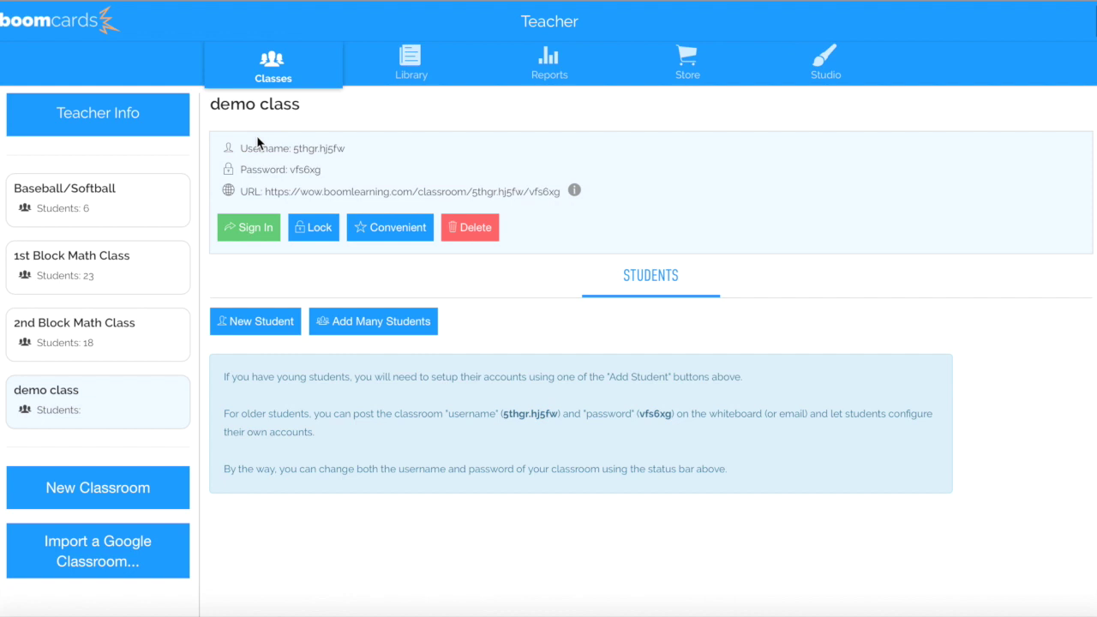
pyautogui.moveTo(266, 193); pyautogui.dragTo(558, 208)
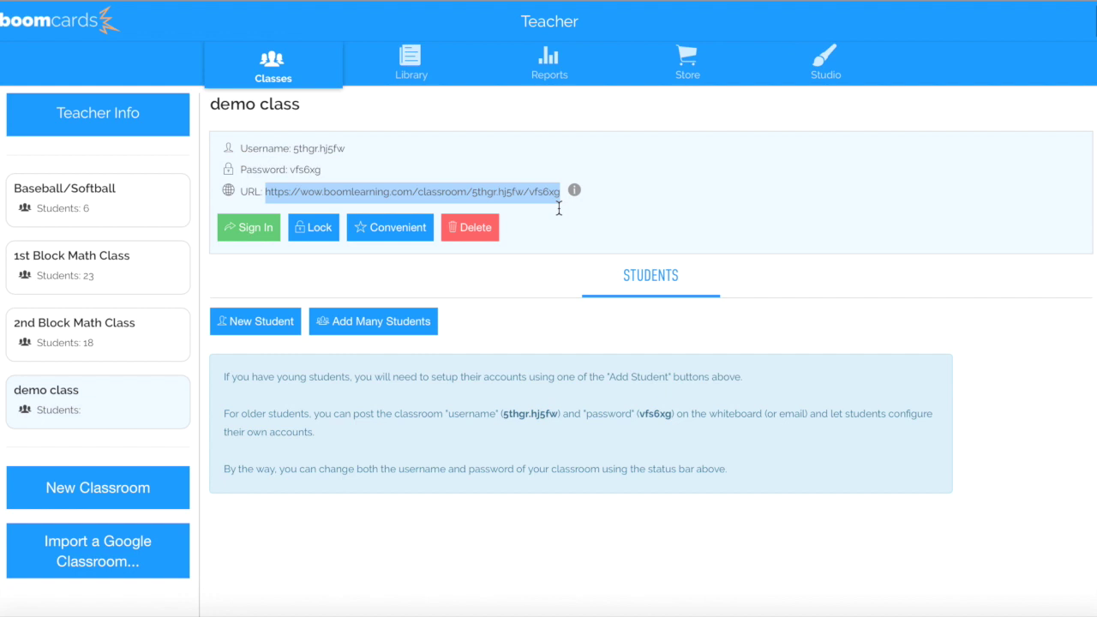
# Add four comma-separated student nicknames at once with a shared default password
pyautogui.click(389, 266)
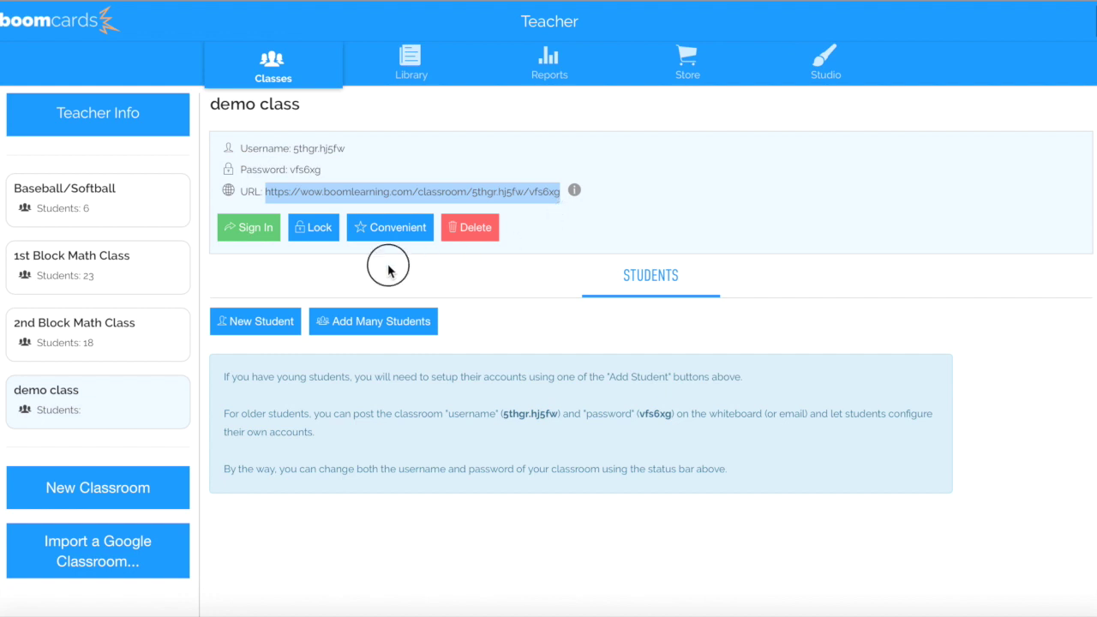
pyautogui.click(361, 328)
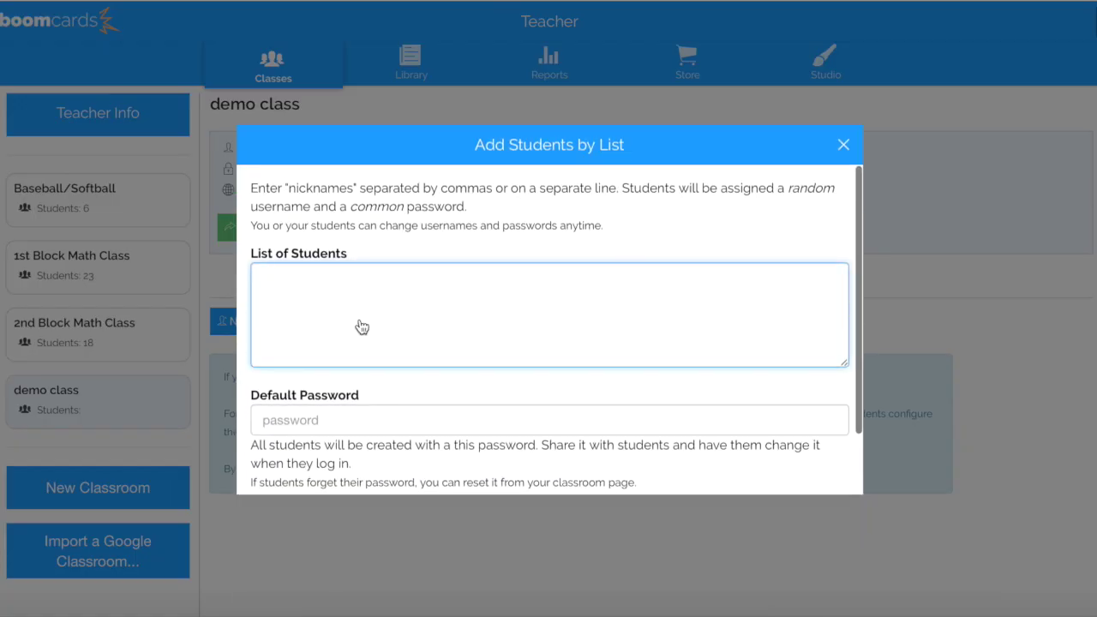
pyautogui.write('portly')
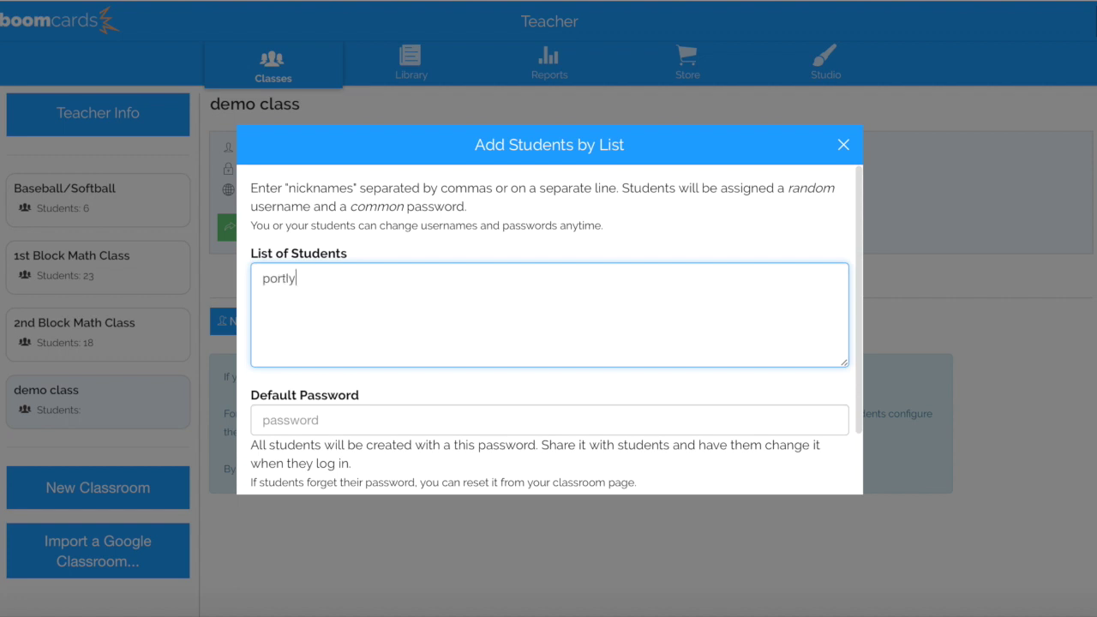
pyautogui.write('n, easton, dave, gail')
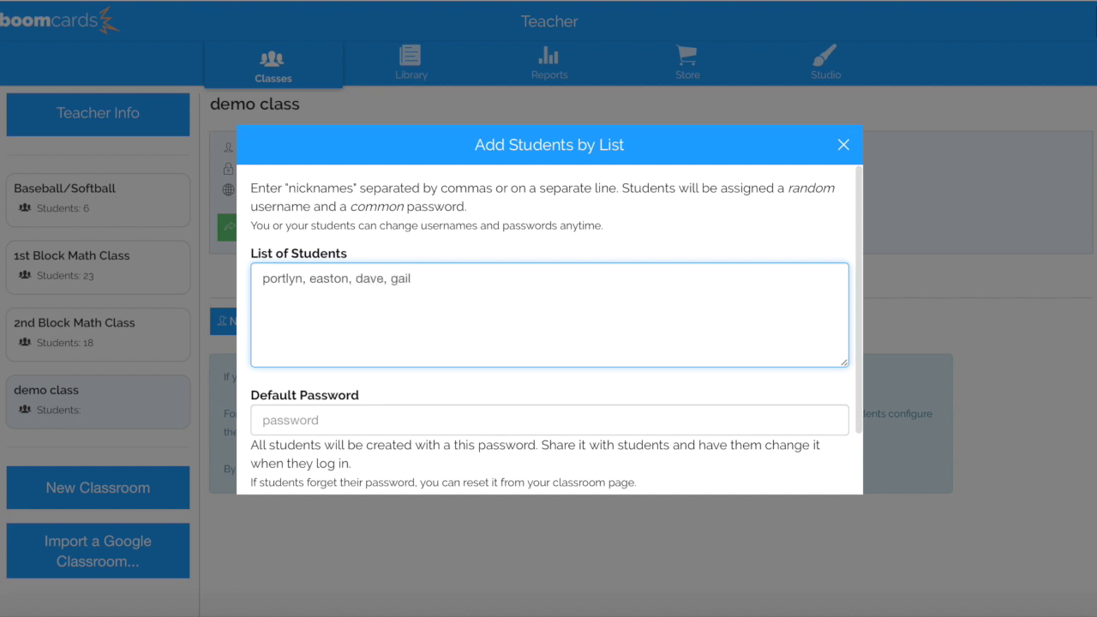
pyautogui.click(352, 413)
pyautogui.write('abcd')
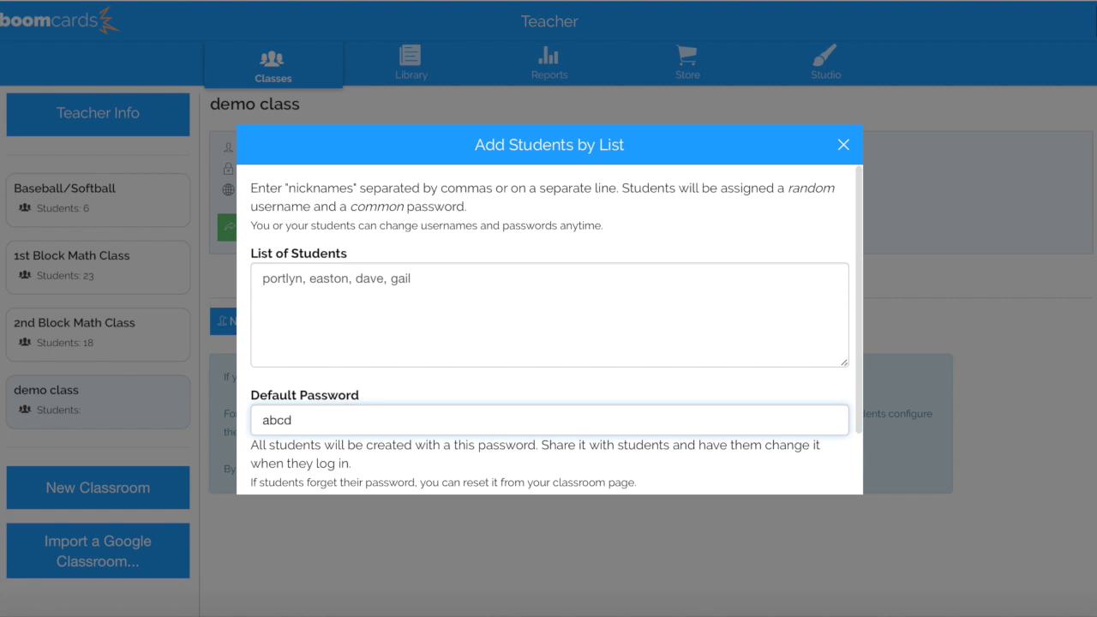
pyautogui.scroll(-2, 476, 463)
pyautogui.click(343, 439)
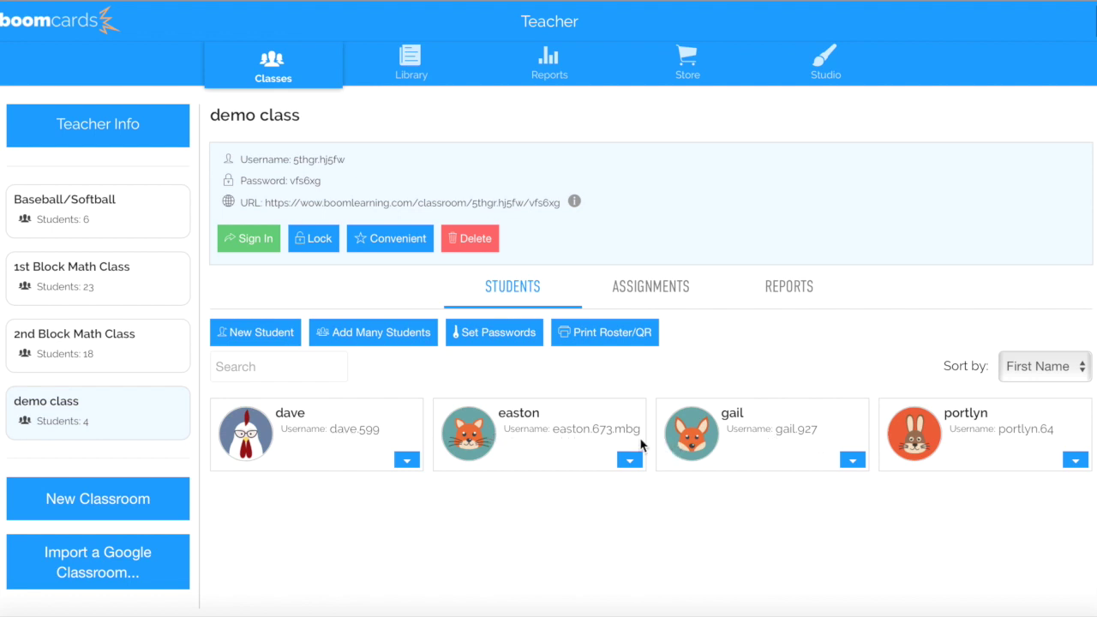
# Replace the first student's generated username with a short custom username
pyautogui.click(363, 437)
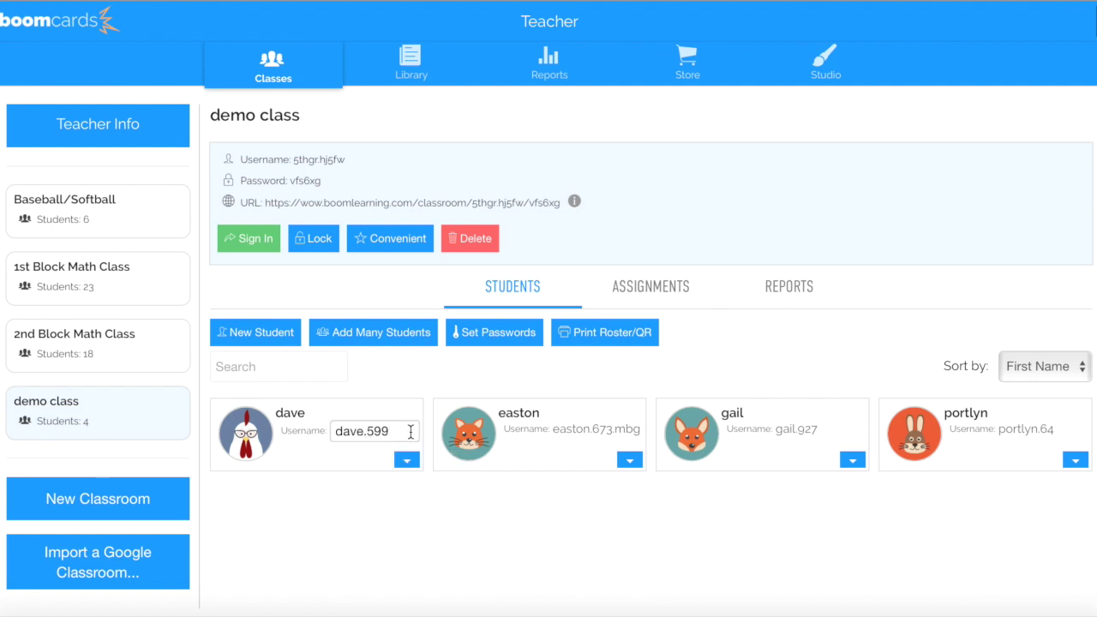
pyautogui.moveTo(411, 431); pyautogui.dragTo(339, 428)
pyautogui.write('daveg5')
pyautogui.click(380, 539)
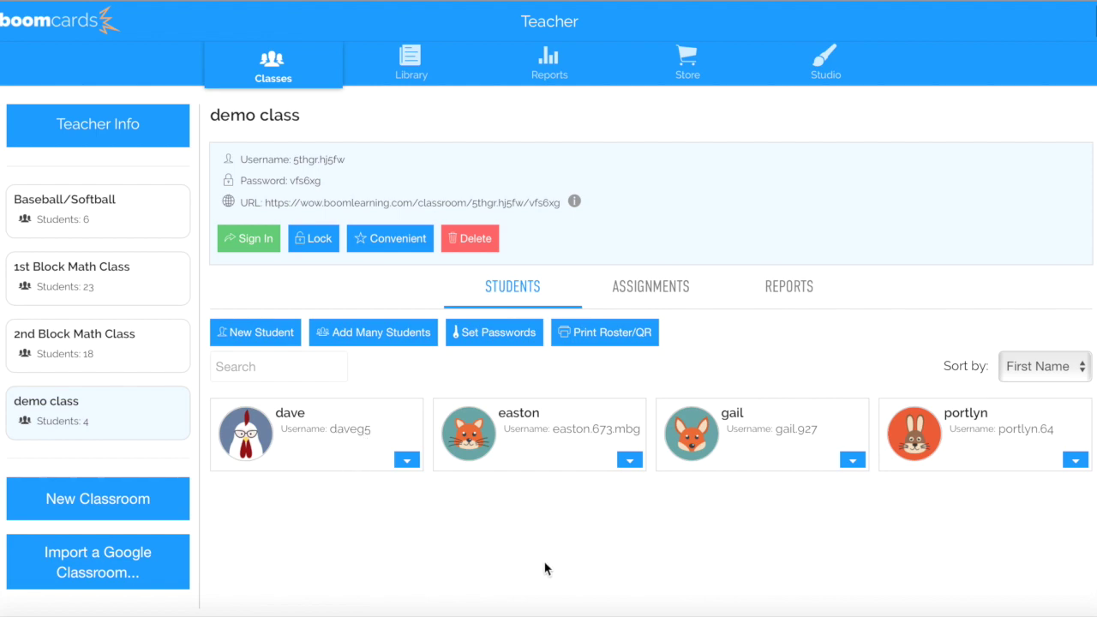
pyautogui.click(173, 610)
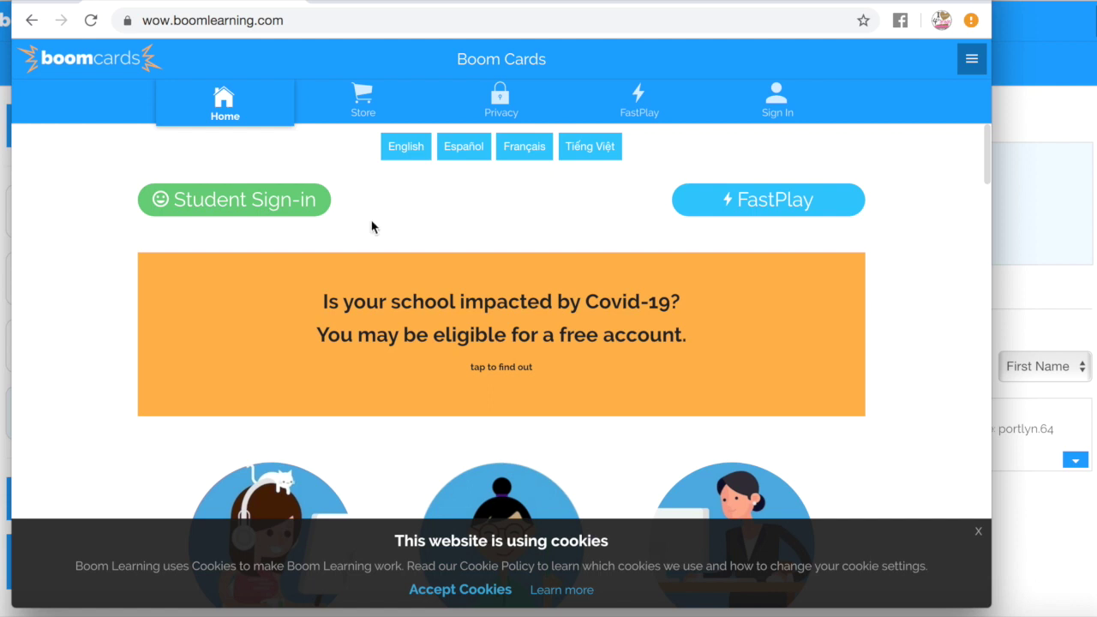
# Sign in with Boom as the renamed student, decline saving the password, and return to the teacher window
pyautogui.click(286, 206)
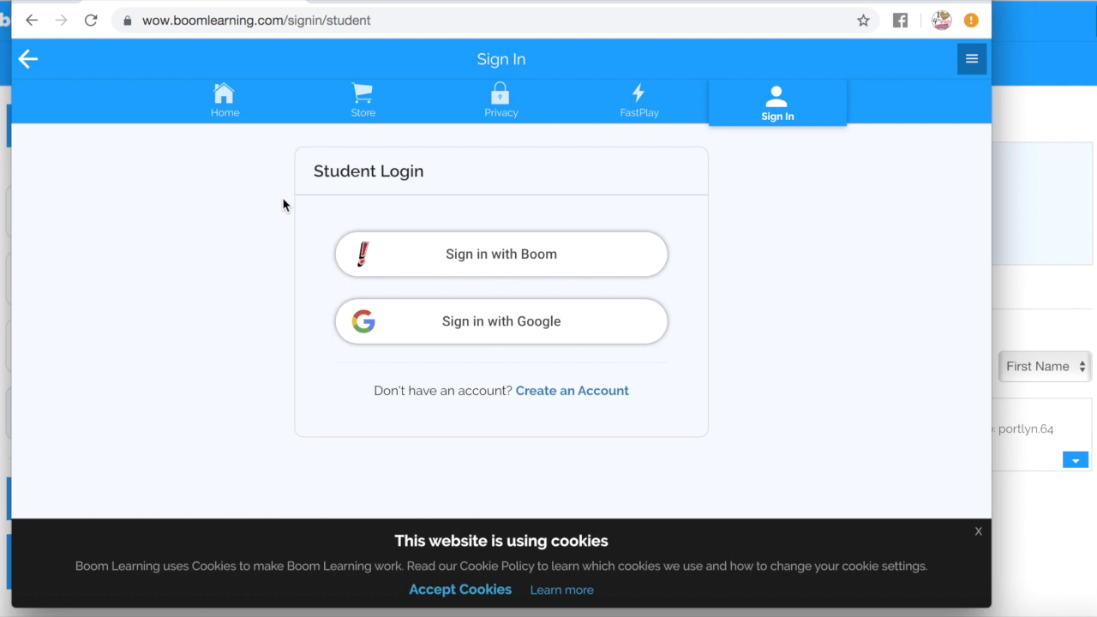
pyautogui.click(497, 270)
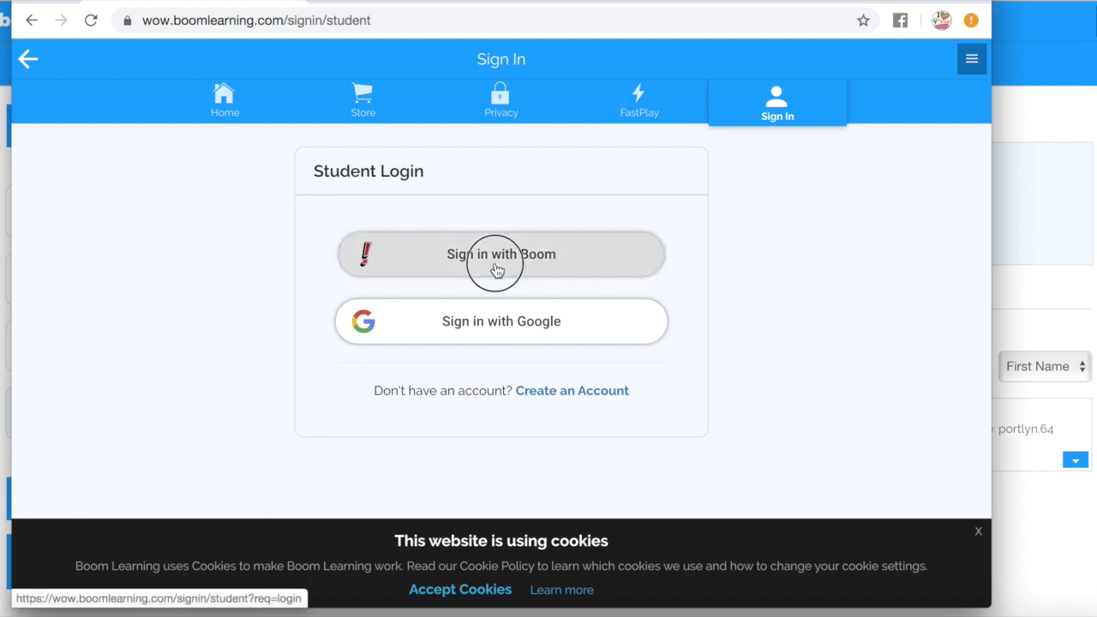
pyautogui.write('daveg')
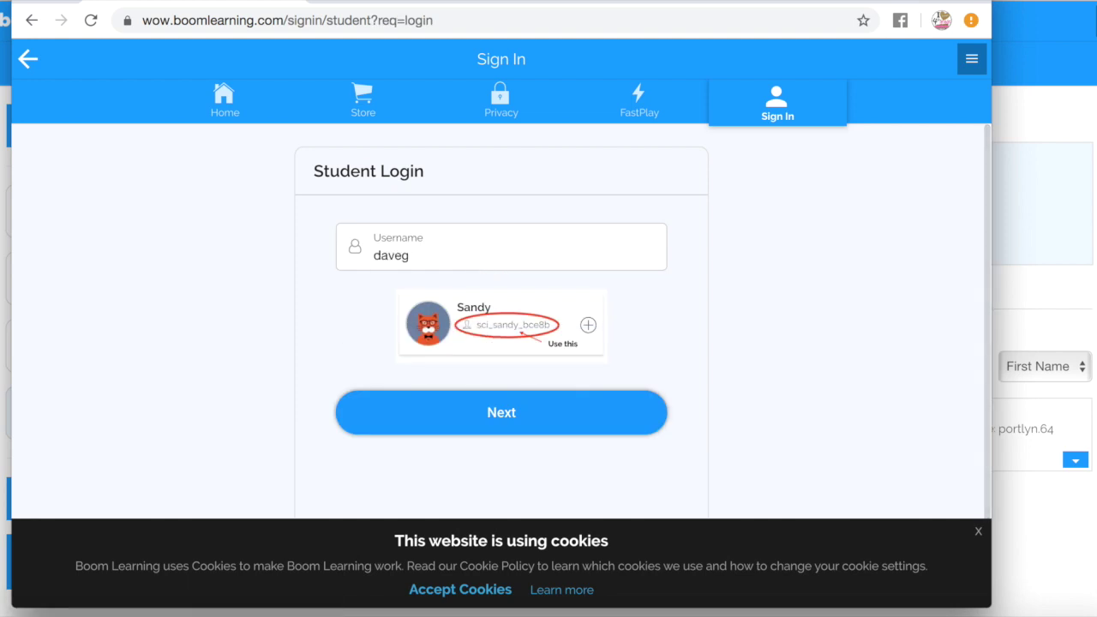
pyautogui.write('5')
pyautogui.click(483, 411)
pyautogui.write('••••')
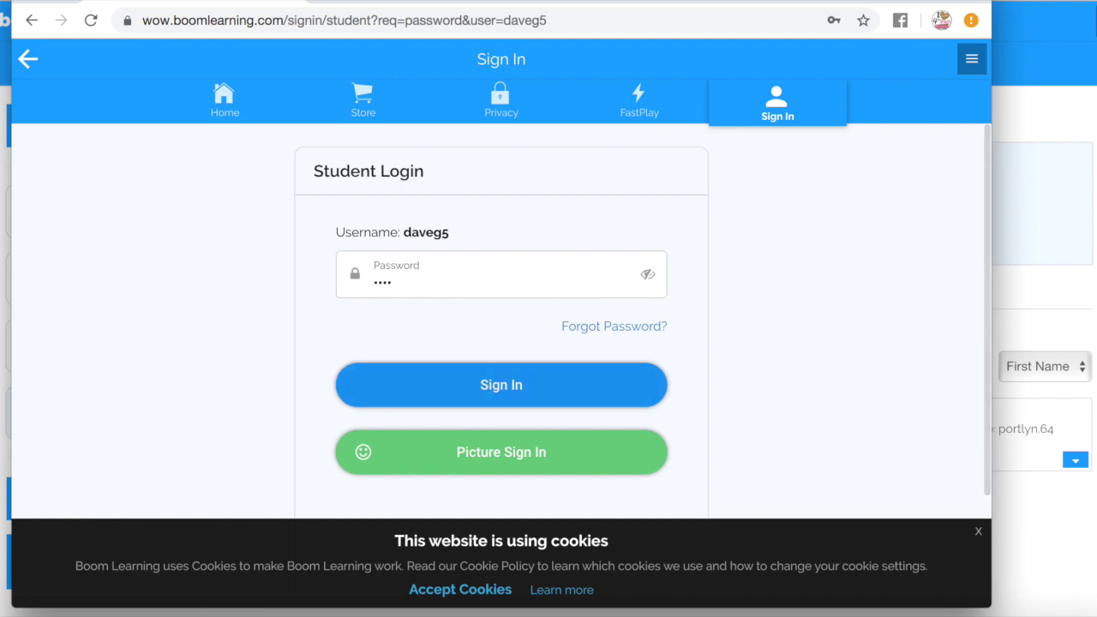
pyautogui.click(493, 387)
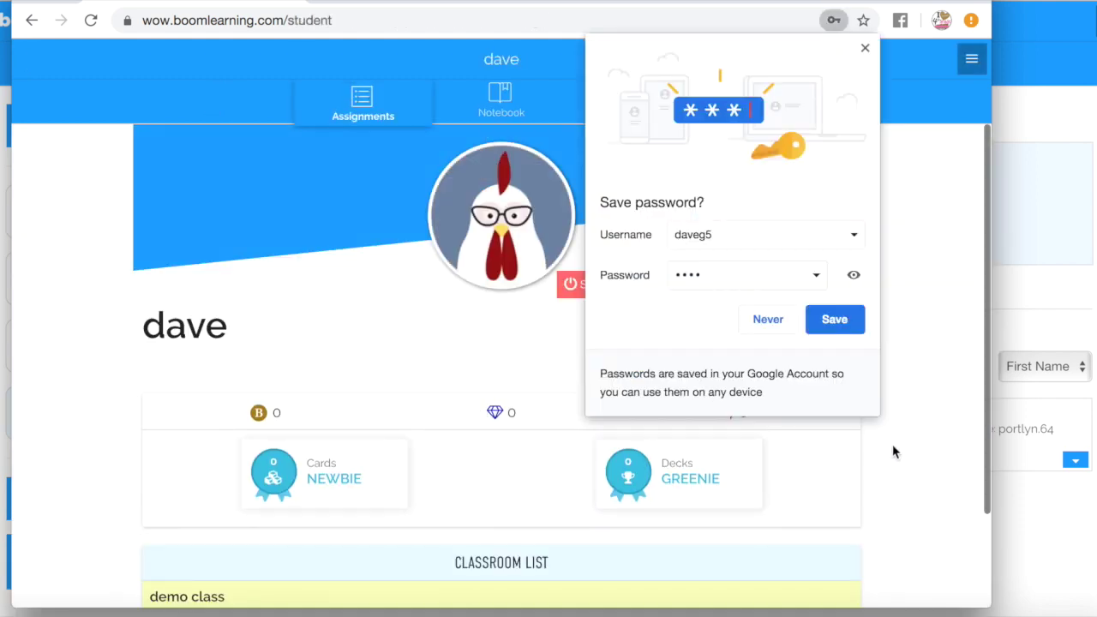
pyautogui.click(766, 319)
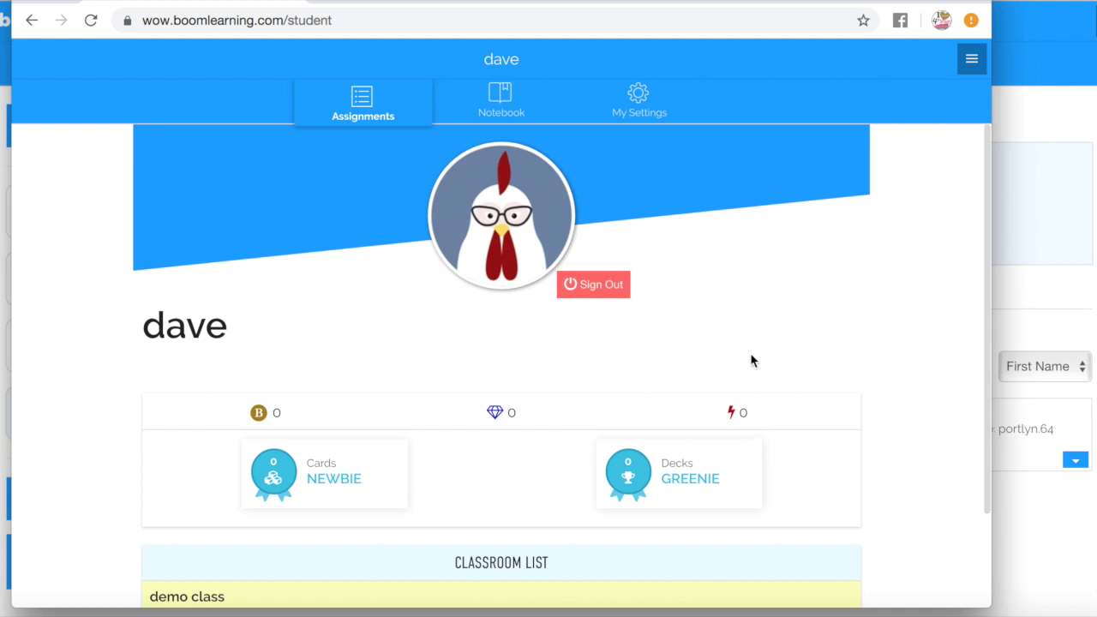
pyautogui.moveTo(987, 428); pyautogui.dragTo(984, 530)
pyautogui.click(1053, 534)
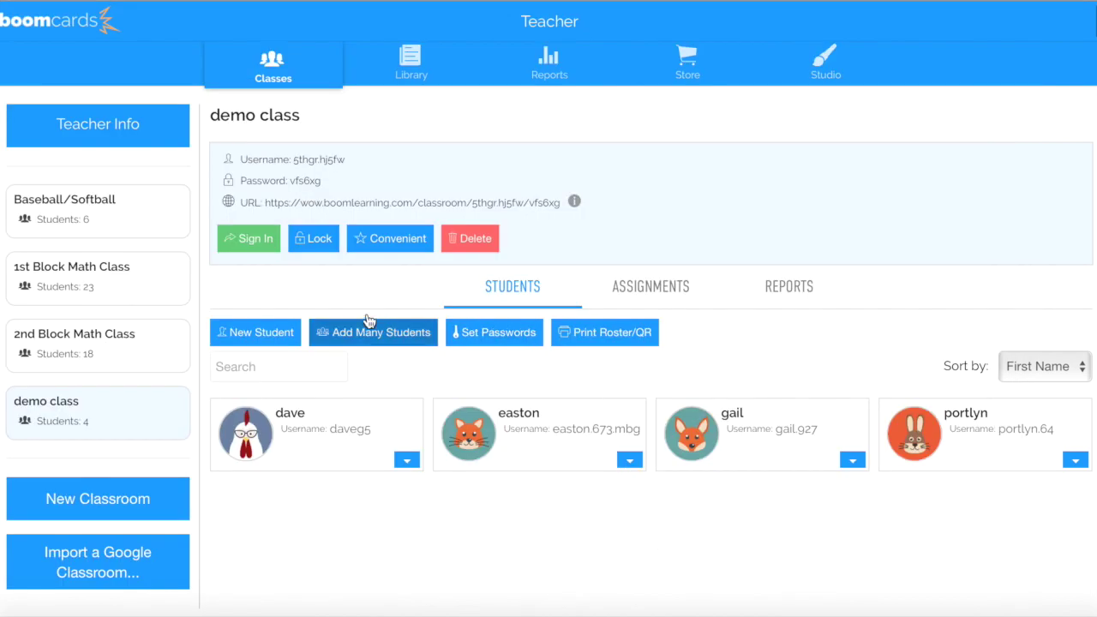
# From the class deck list, tick Comparing Numbers (6 digits), Round 3 Digit Numbers to the Nearest 10, and Compare Decimals
pyautogui.click(638, 296)
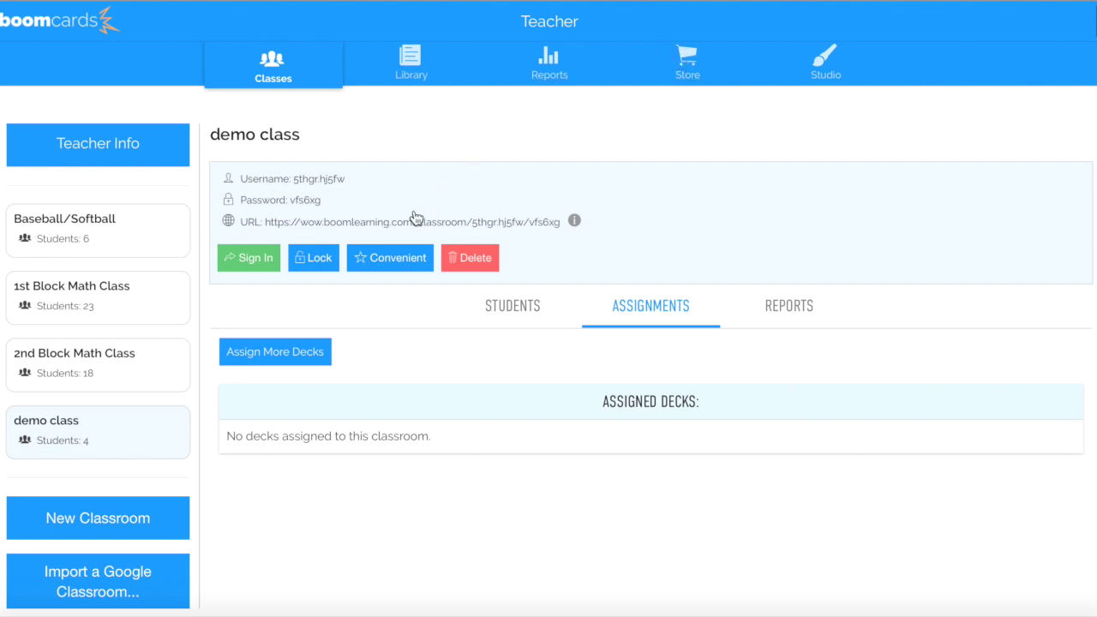
pyautogui.click(280, 360)
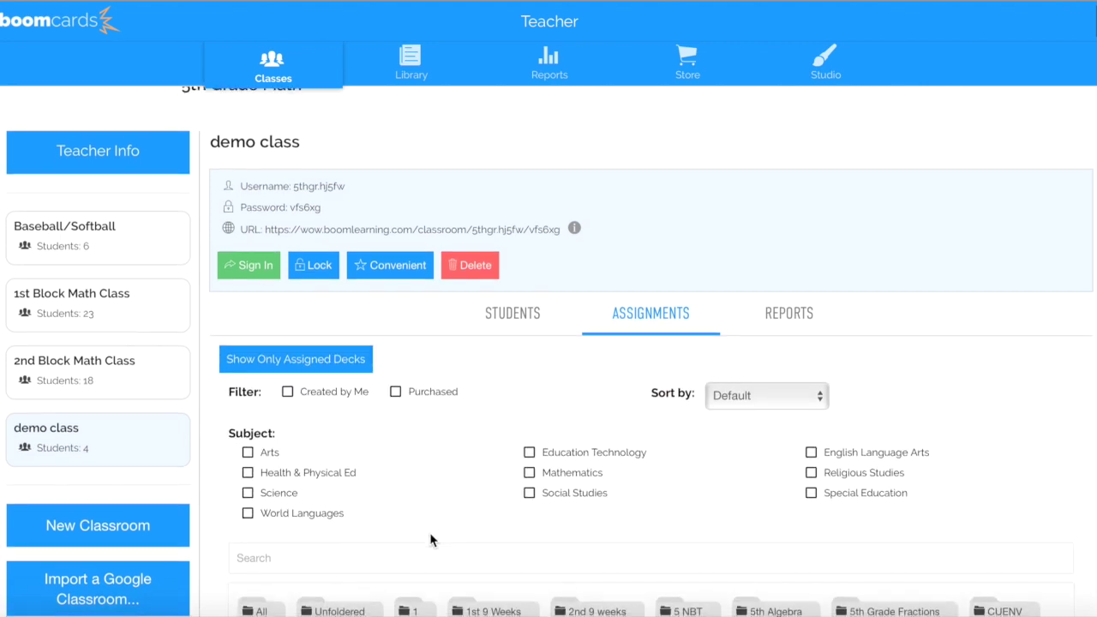
pyautogui.scroll(-4, 430, 538)
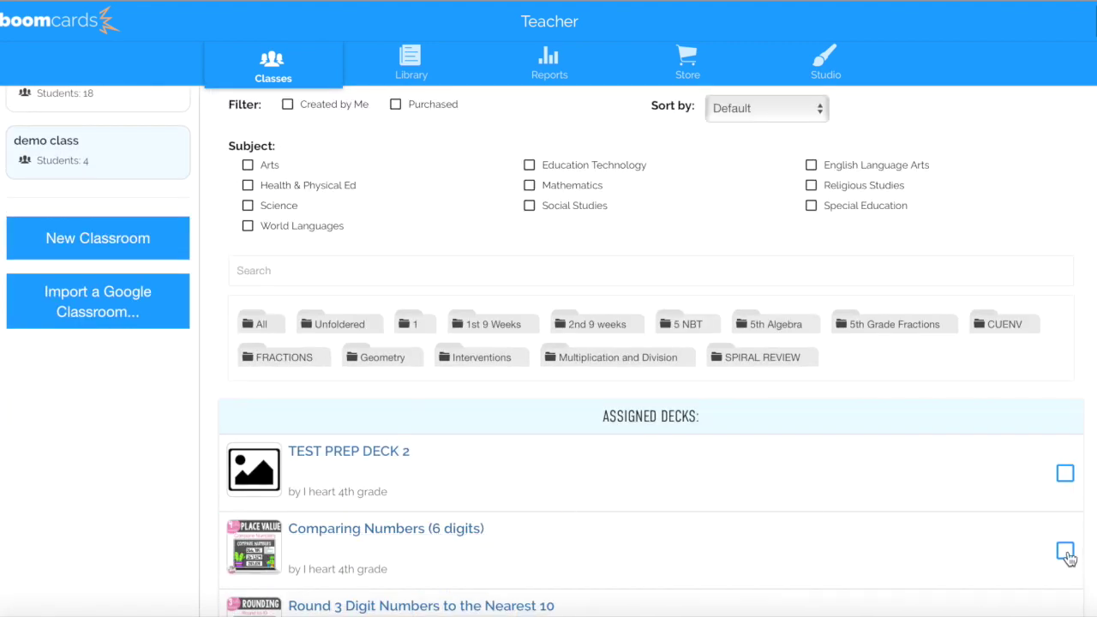
pyautogui.click(1065, 551)
pyautogui.scroll(-2, 1020, 561)
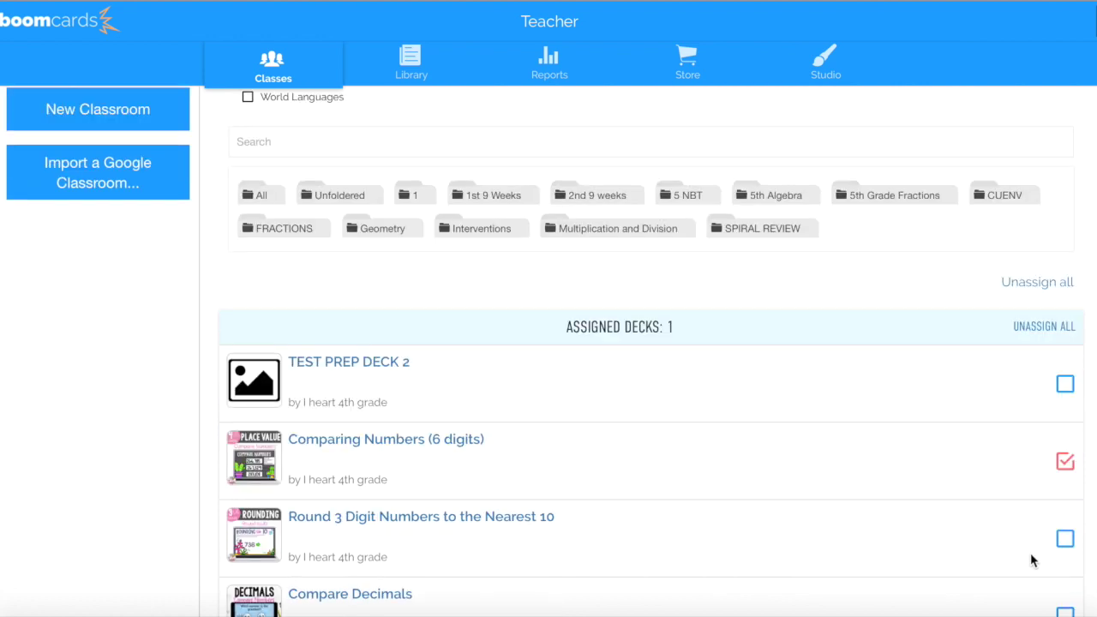
pyautogui.click(1069, 527)
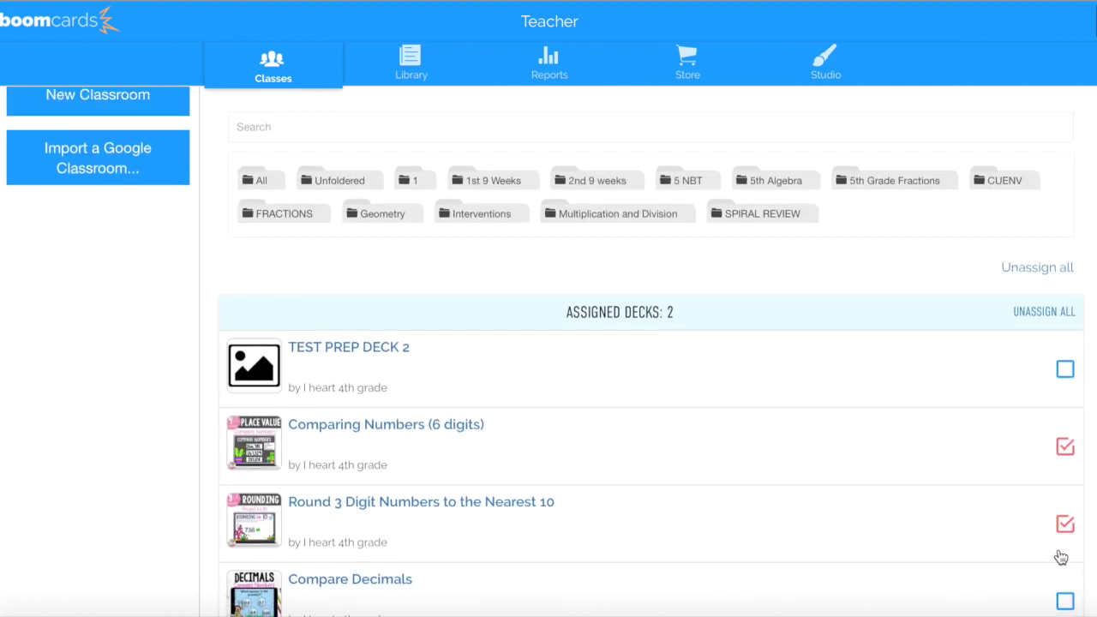
pyautogui.click(1064, 605)
# Reload the student's page to see the three assigned decks, then close that window
pyautogui.click(182, 610)
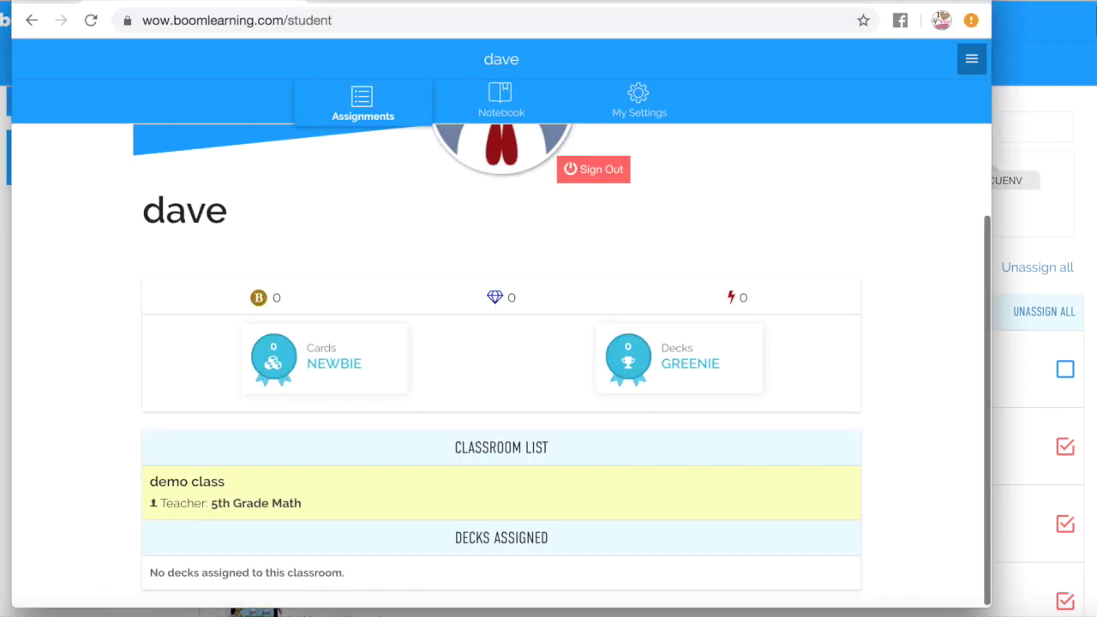
pyautogui.click(91, 20)
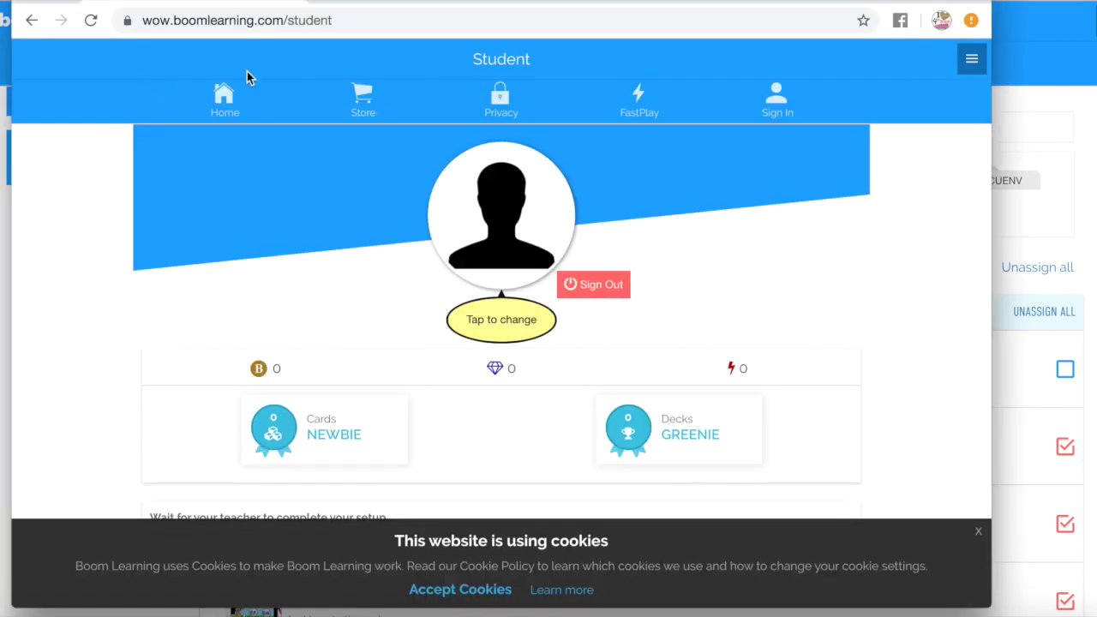
pyautogui.scroll(-5, 708, 397)
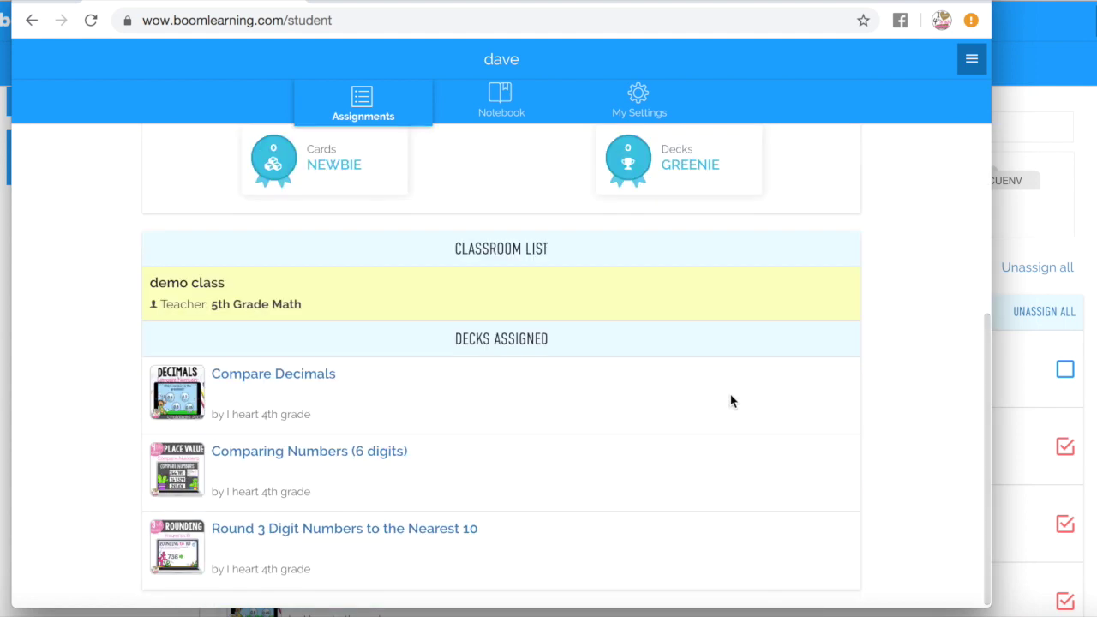
pyautogui.press('super+w')
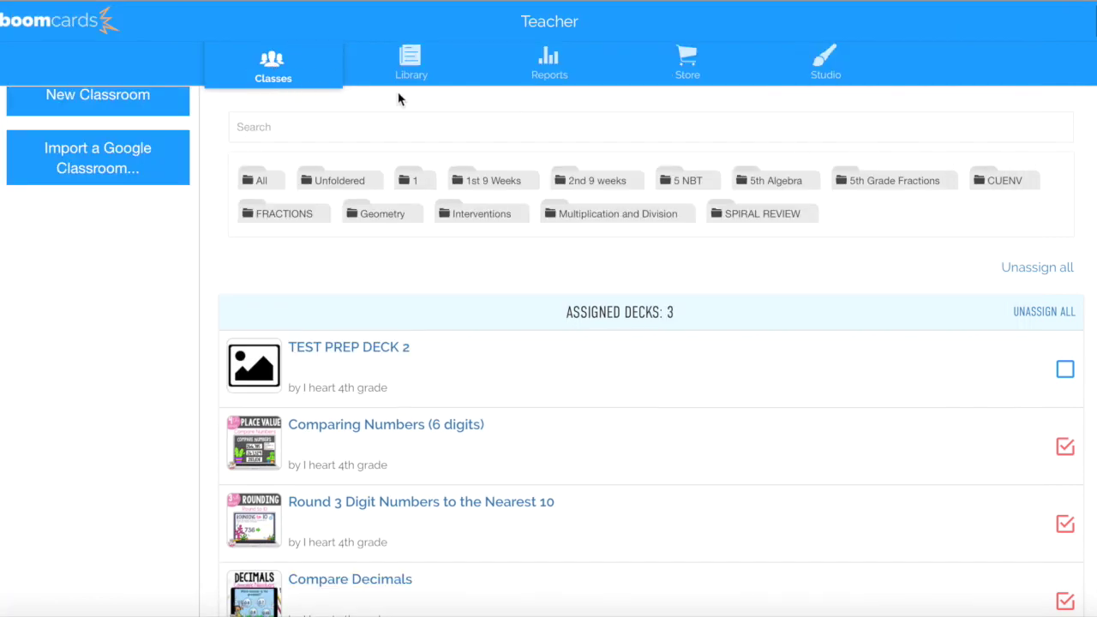
# Show only demo class's assigned decks, then switch to the Students tab
pyautogui.scroll(-3, 61, 387)
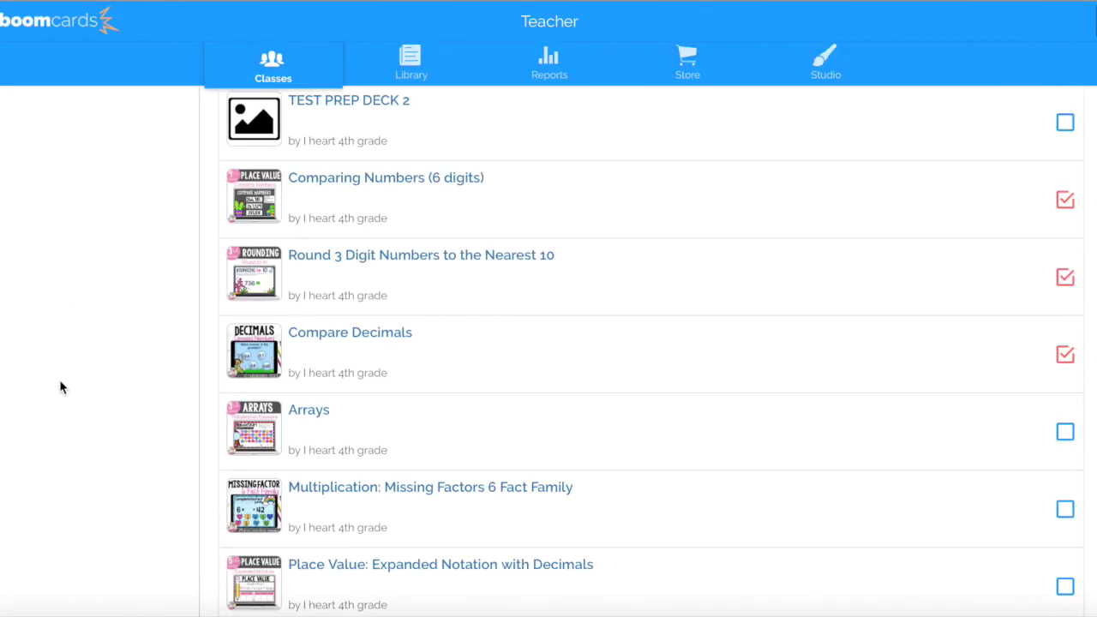
pyautogui.scroll(5, 59, 390)
pyautogui.scroll(3, 59, 360)
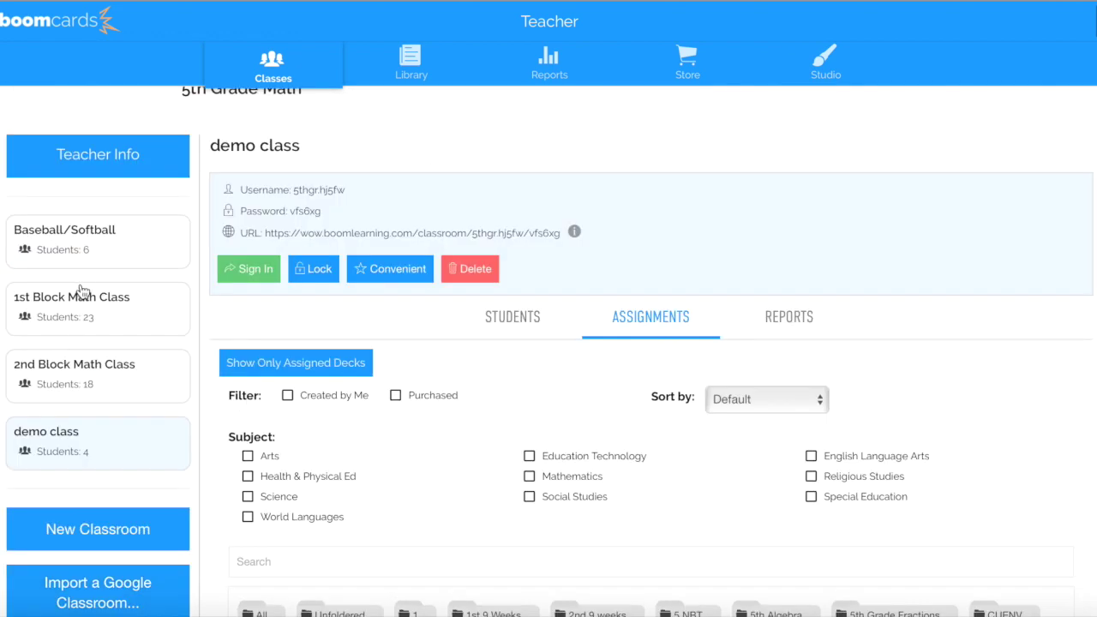
pyautogui.click(70, 439)
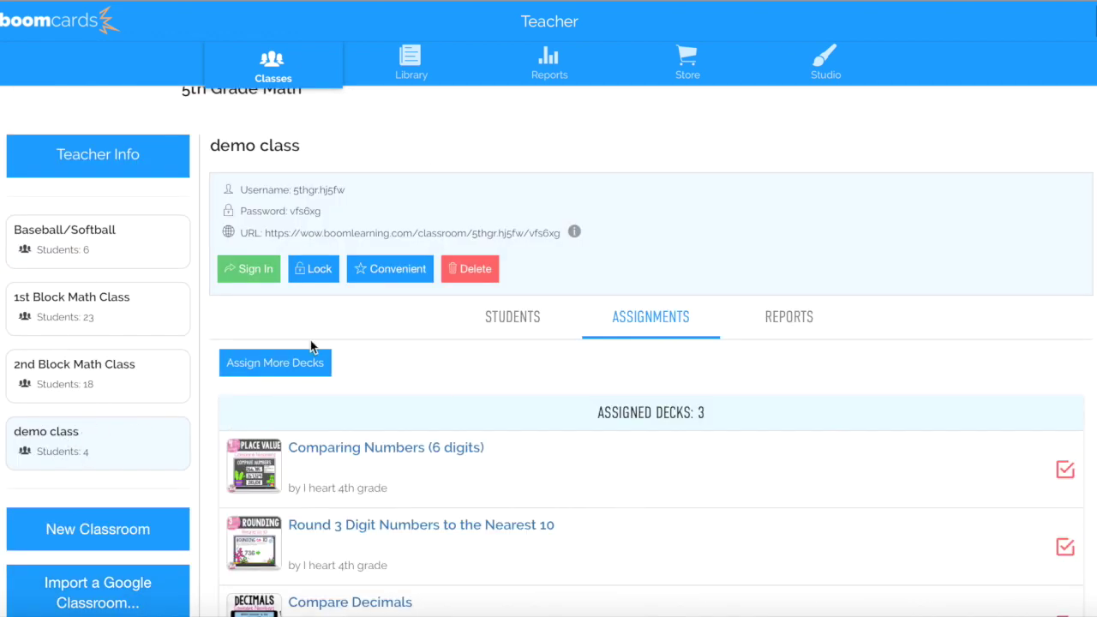
pyautogui.click(514, 317)
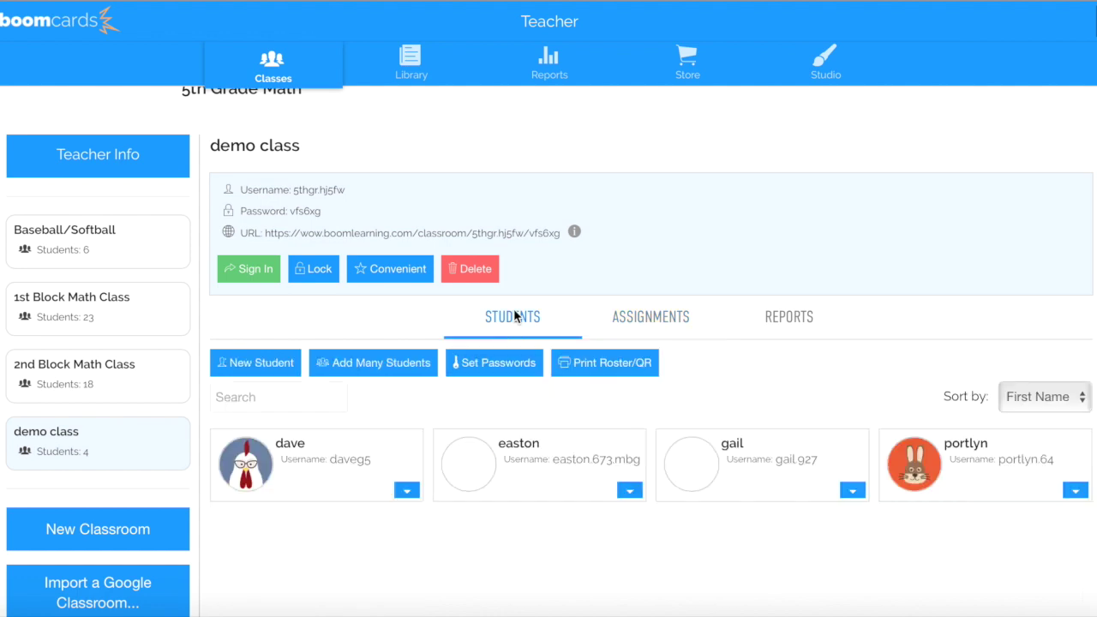
# Start an individual deck assignment for the first student, filtered to the 5th Algebra folder
pyautogui.scroll(-1, 402, 489)
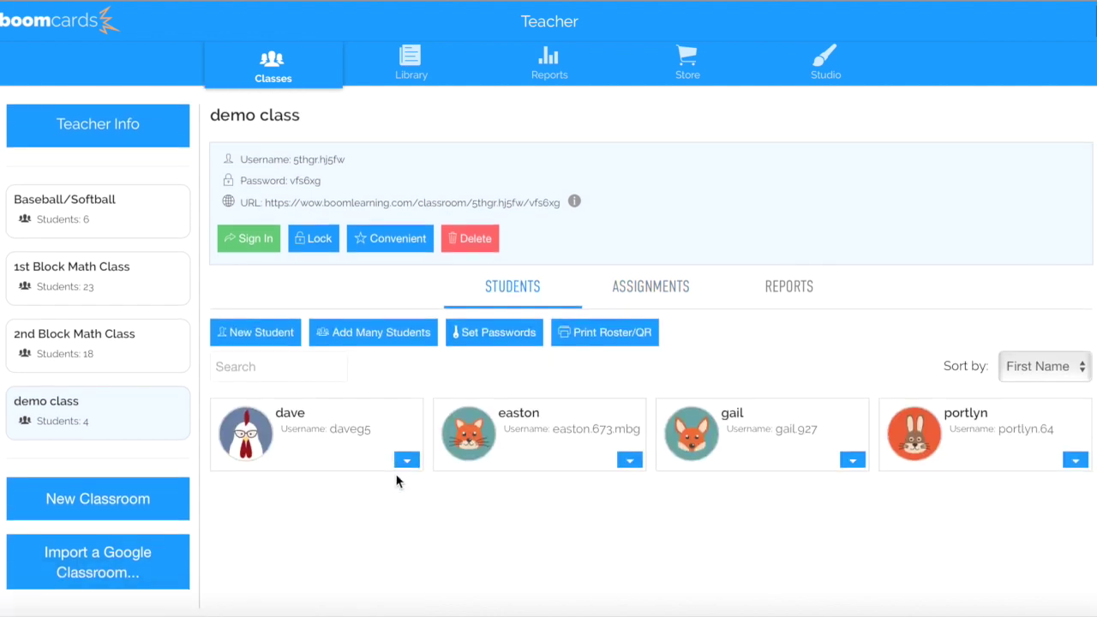
pyautogui.click(408, 461)
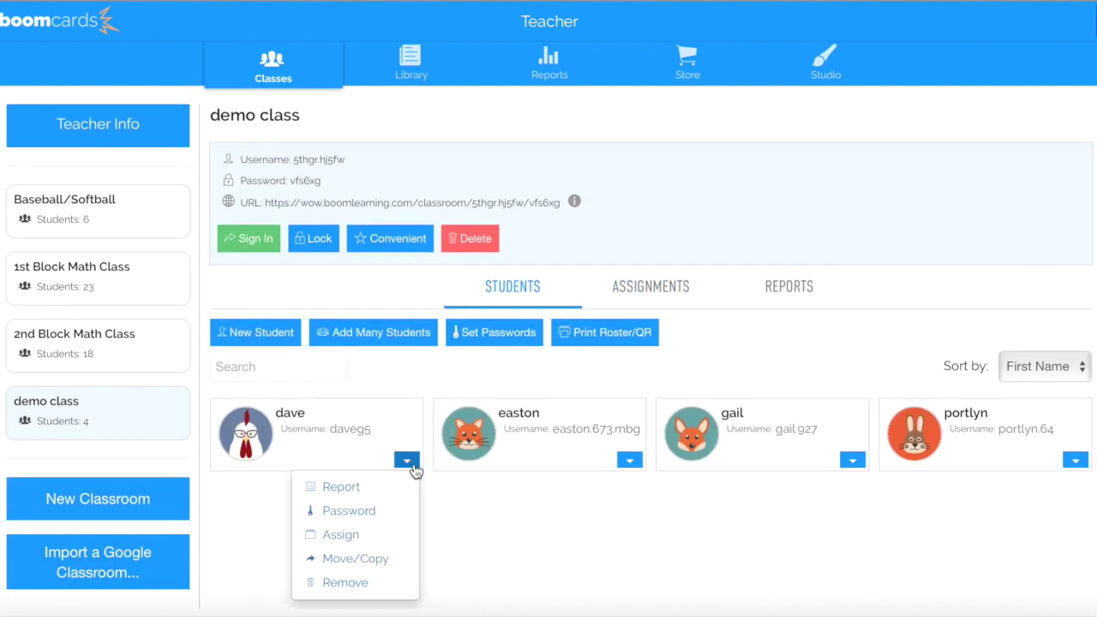
pyautogui.click(355, 535)
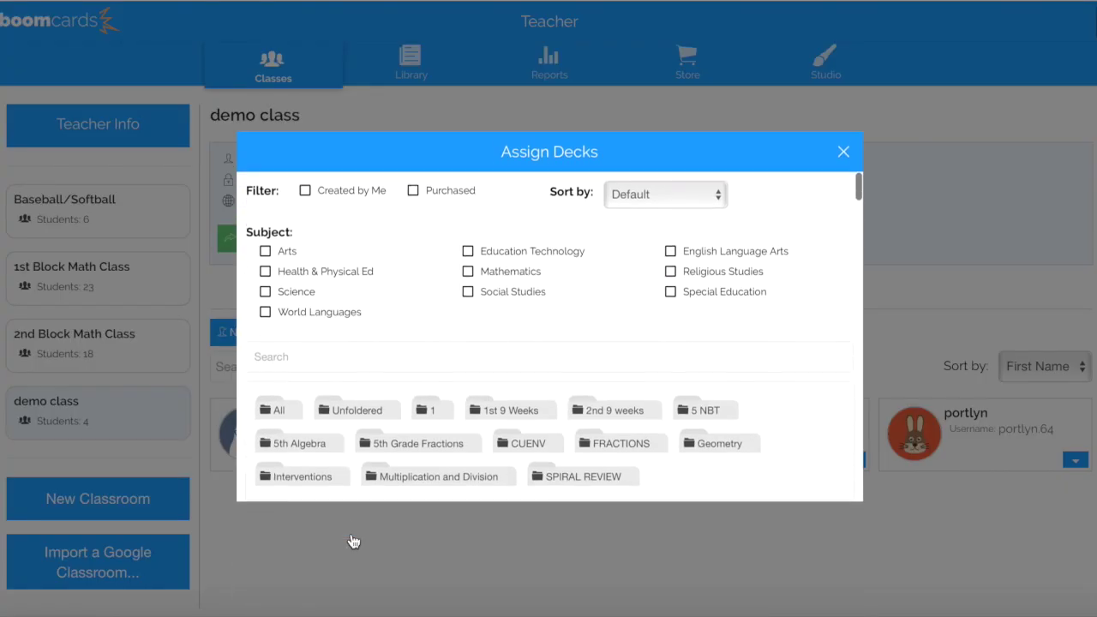
pyautogui.scroll(-1, 548, 441)
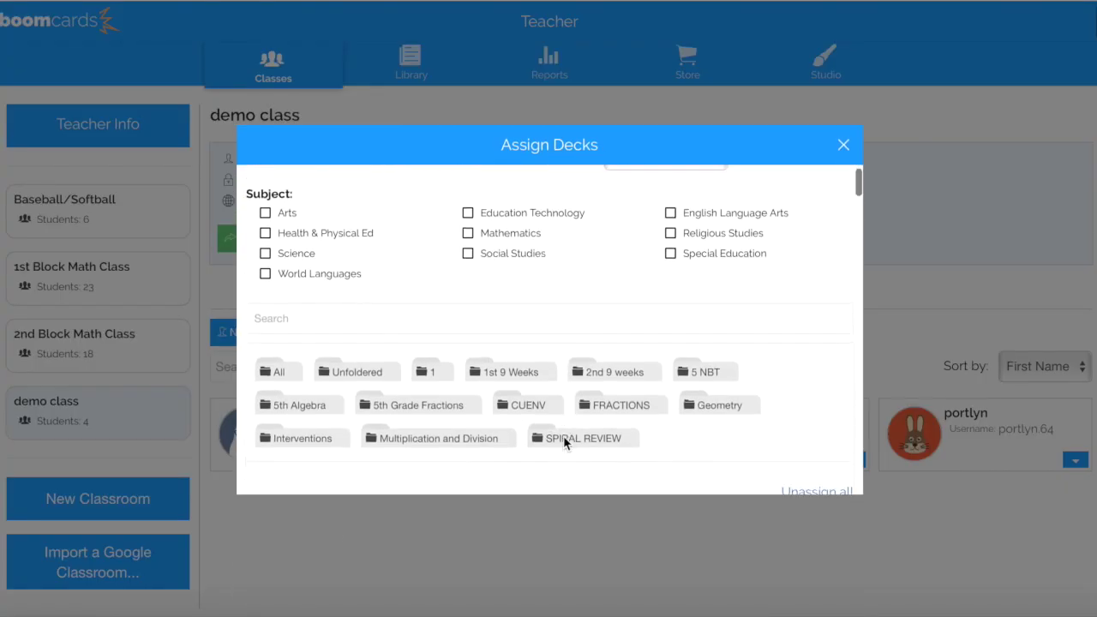
pyautogui.click(315, 404)
# Tick all three Order of Operations decks and close the assignment window
pyautogui.scroll(-2, 544, 459)
pyautogui.scroll(-6, 562, 446)
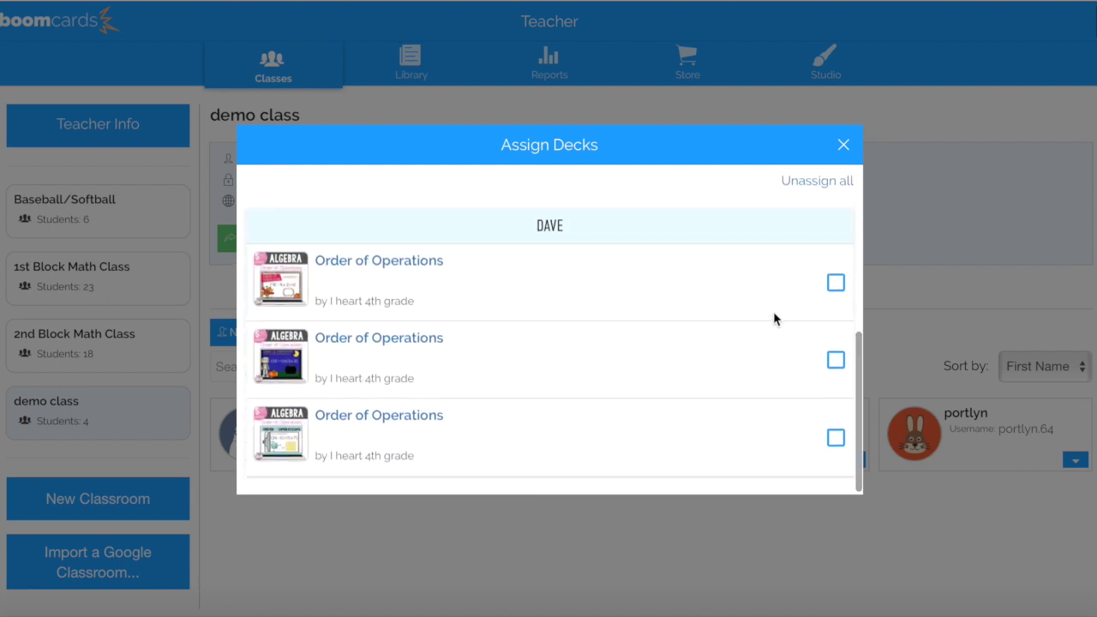
pyautogui.click(835, 283)
pyautogui.click(836, 359)
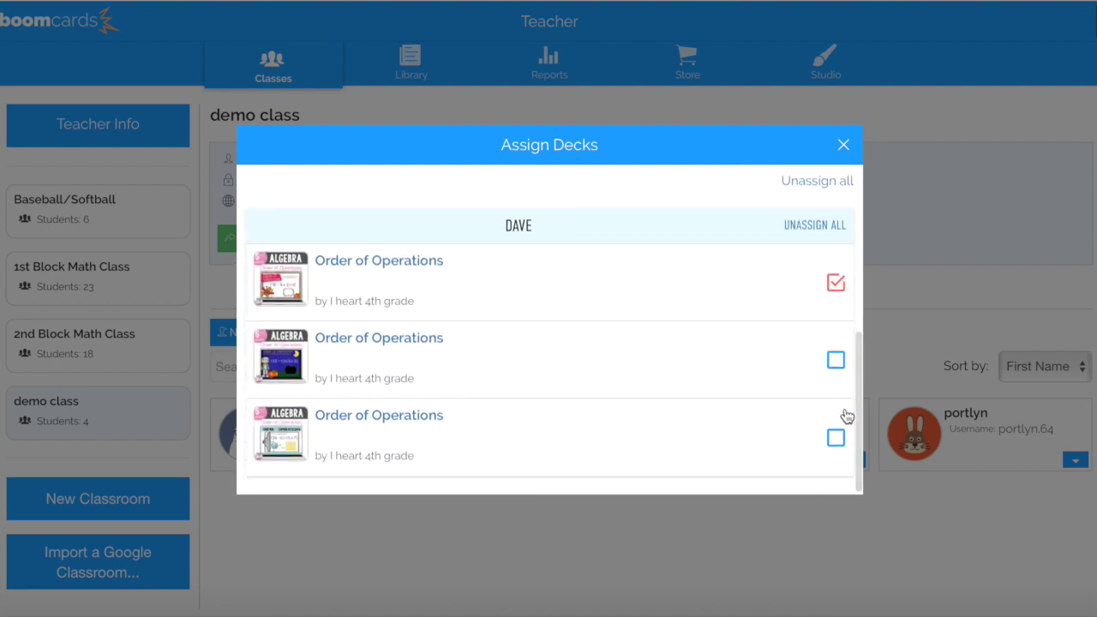
pyautogui.click(835, 438)
pyautogui.click(840, 151)
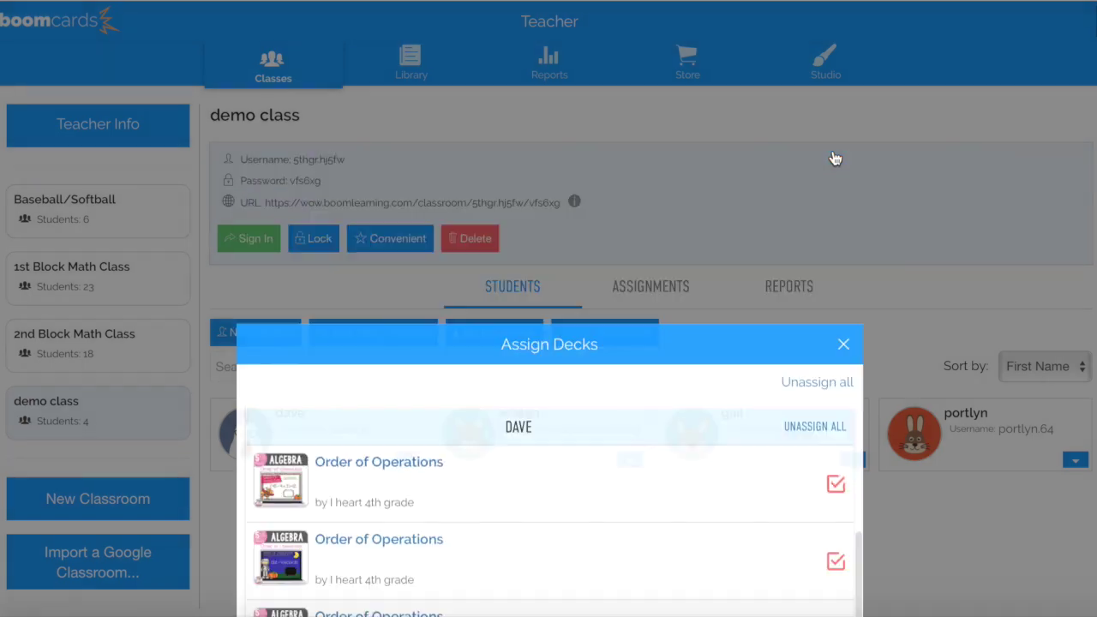
pyautogui.click(406, 459)
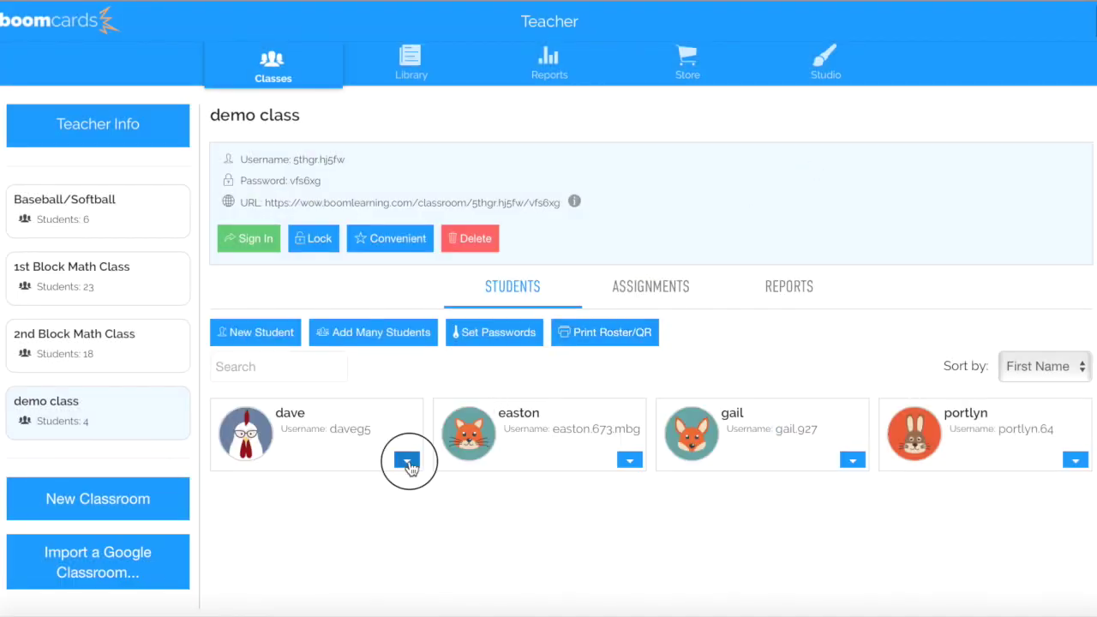
# Review the first student's report showing six decks, then go back to demo class
pyautogui.click(347, 491)
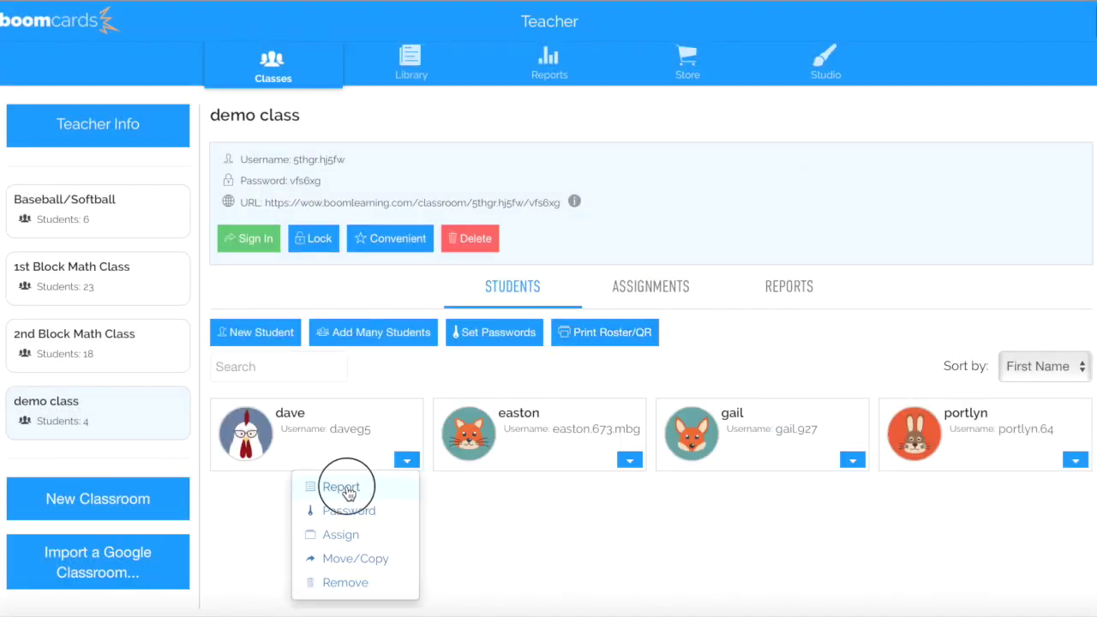
pyautogui.scroll(-5, 442, 505)
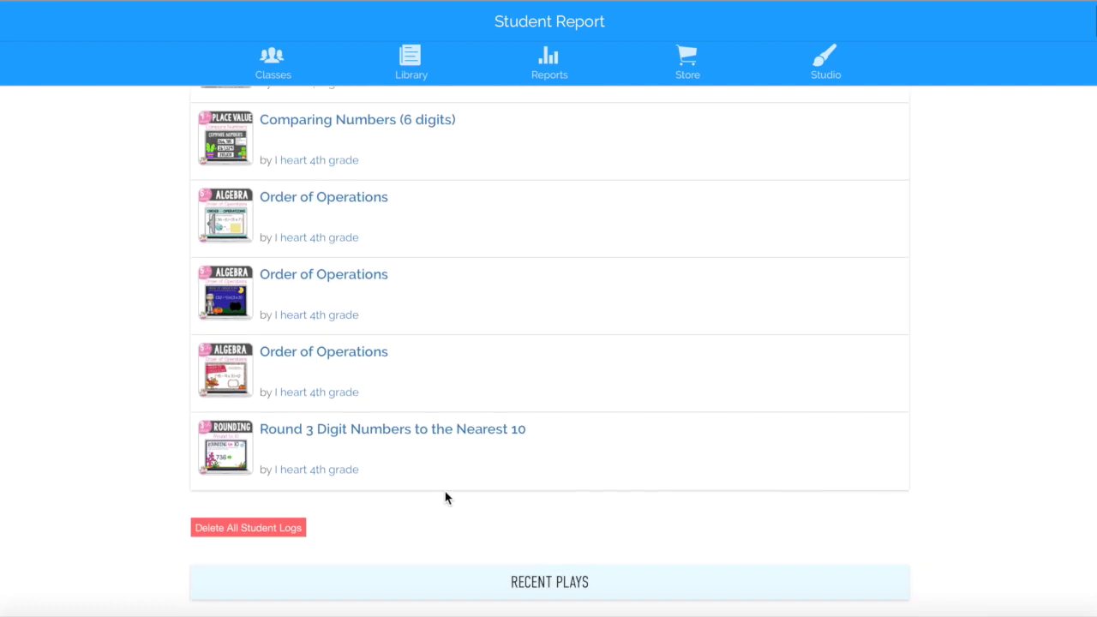
pyautogui.scroll(1, 339, 446)
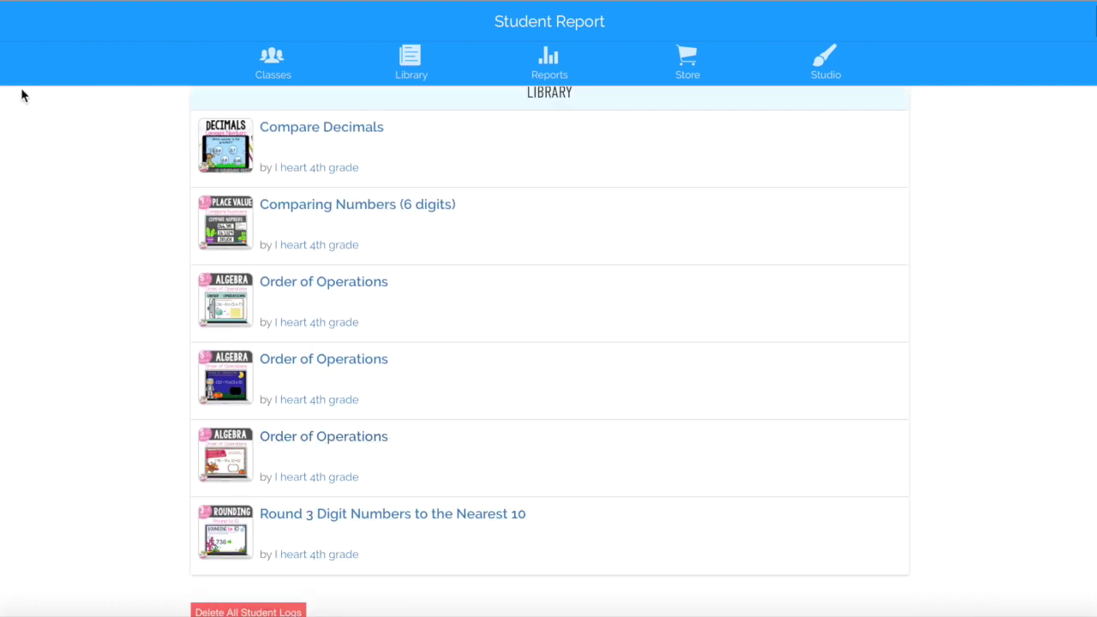
pyautogui.click(2, 17)
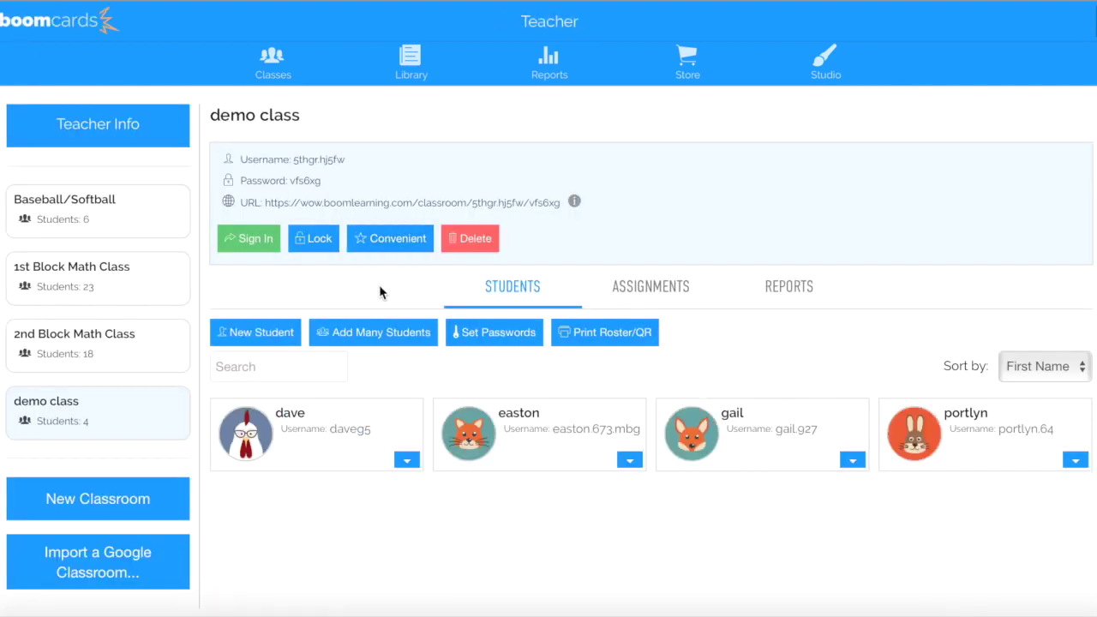
# Review the second student's report showing three decks, then return to the roster
pyautogui.click(629, 460)
pyautogui.click(555, 488)
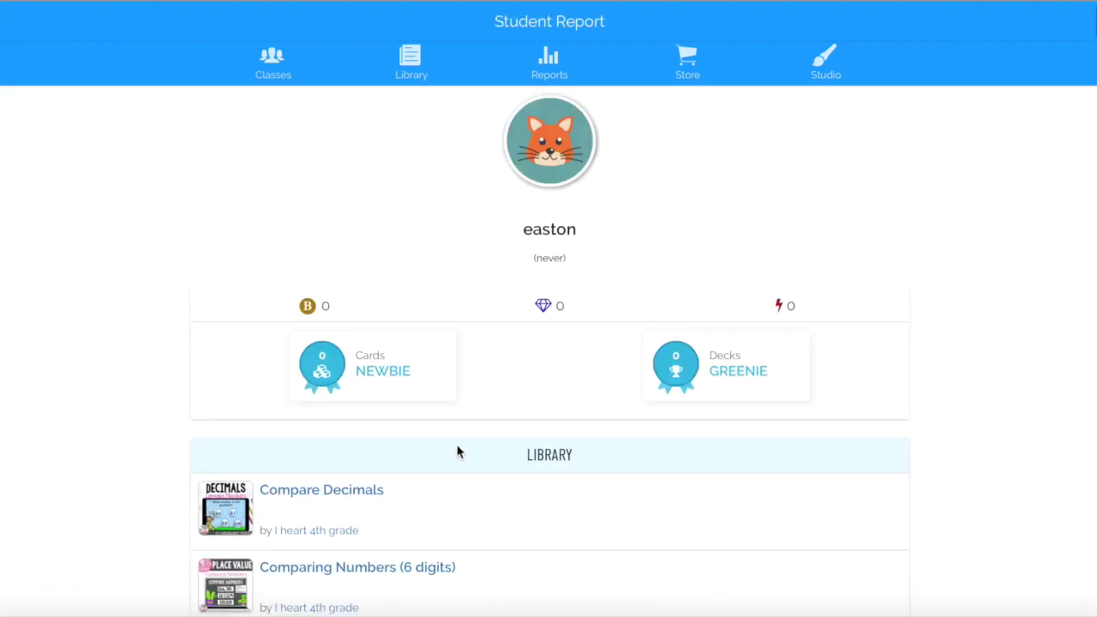
pyautogui.scroll(-3, 456, 437)
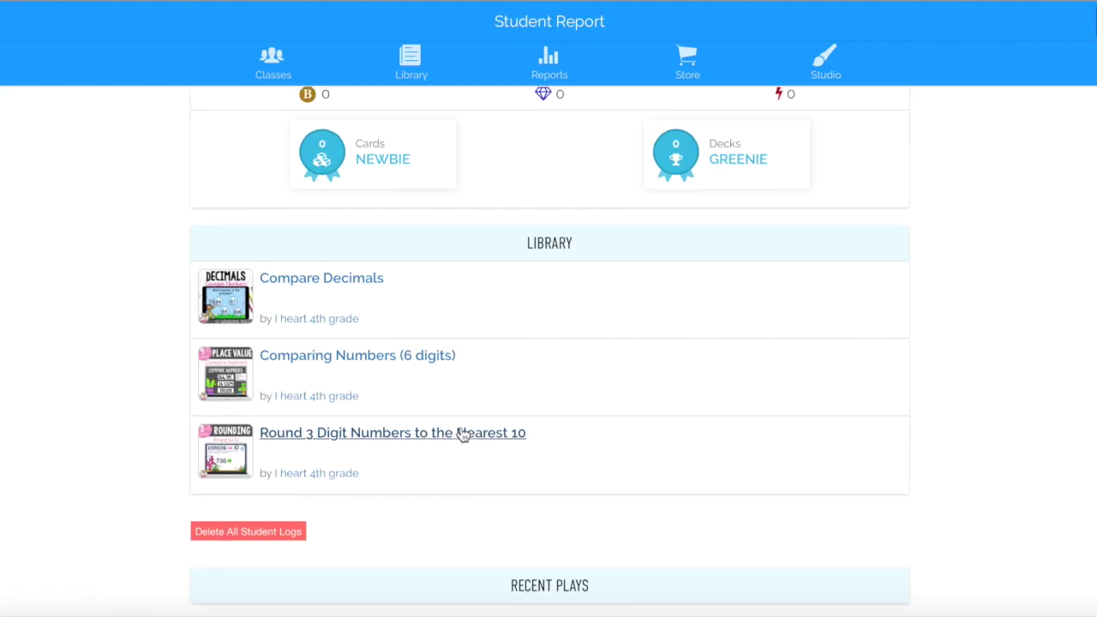
pyautogui.scroll(2, 460, 434)
pyautogui.click(7, 24)
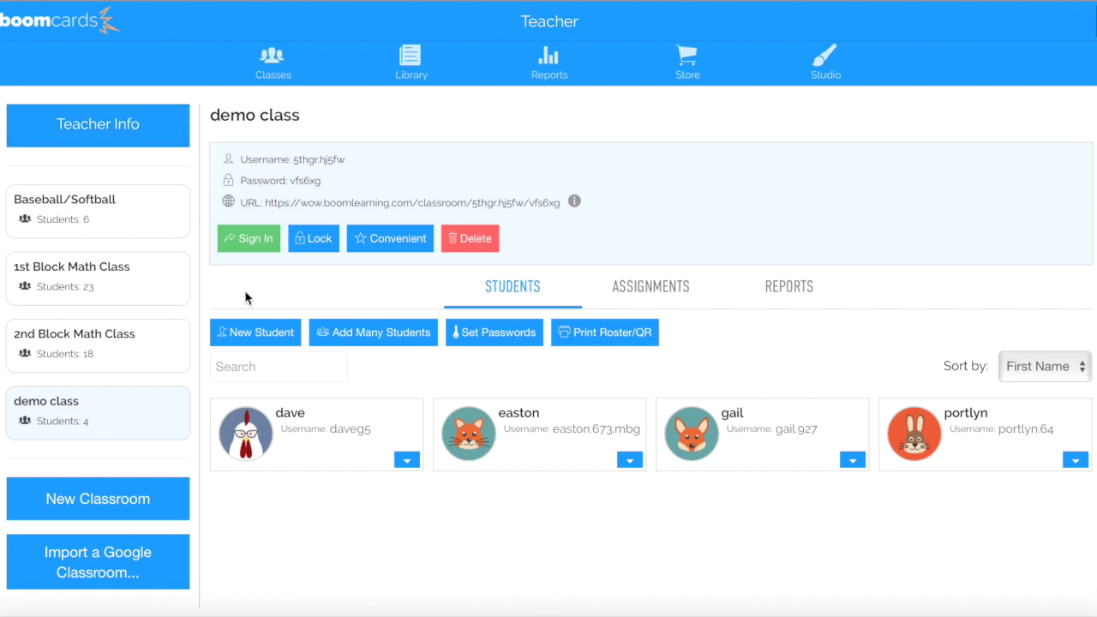
# Select the class's student sign-in web address and dismiss Add Many Students without adding anyone
pyautogui.moveTo(264, 206); pyautogui.dragTo(563, 214)
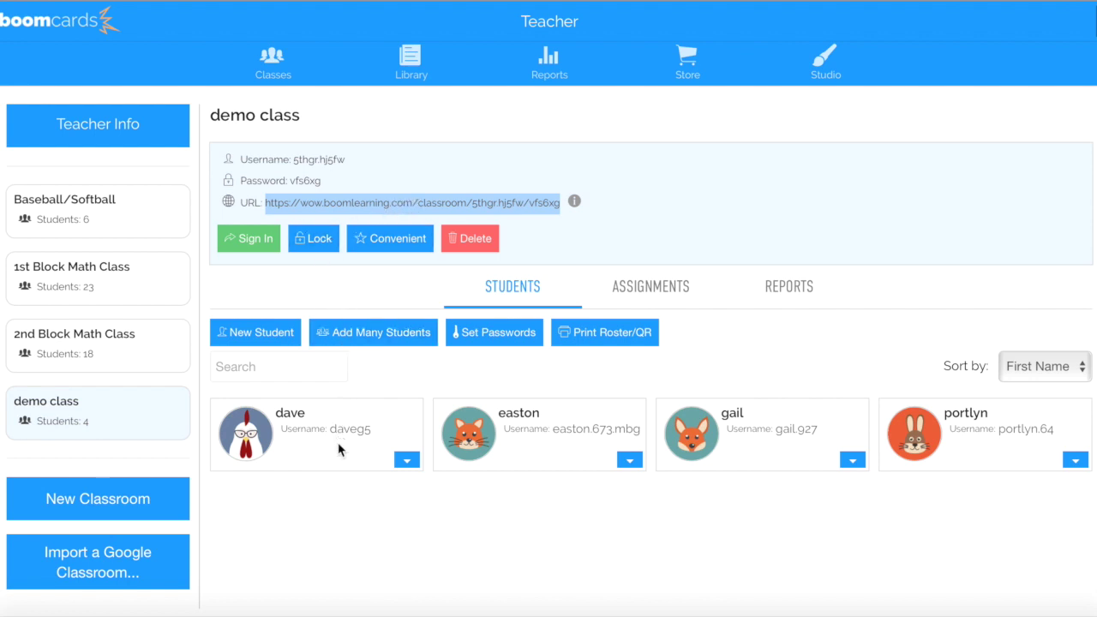
pyautogui.click(358, 334)
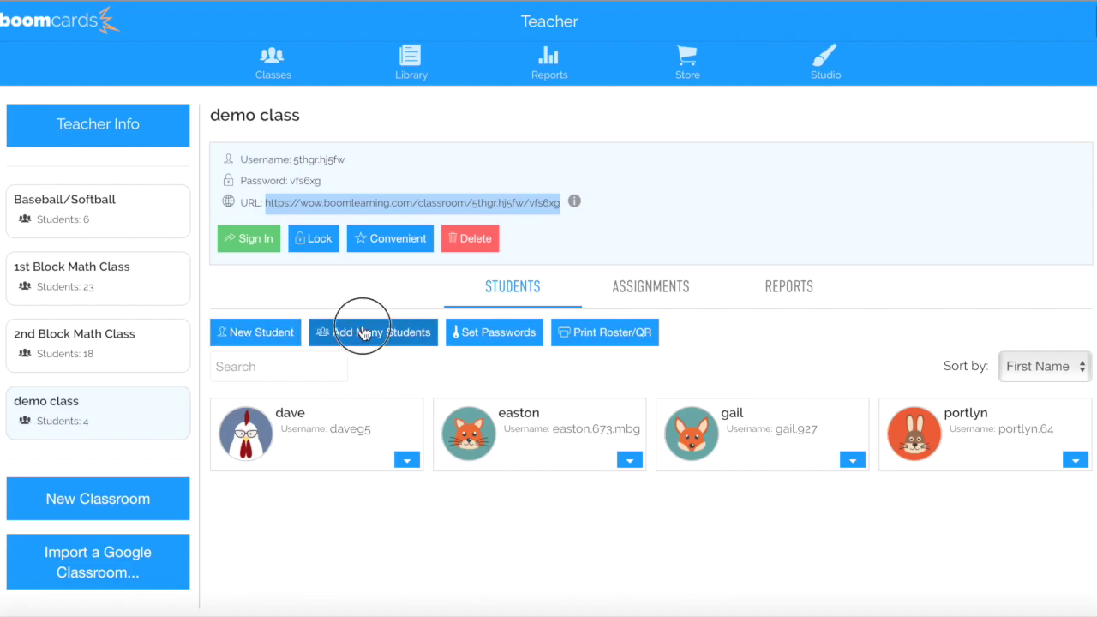
pyautogui.click(846, 147)
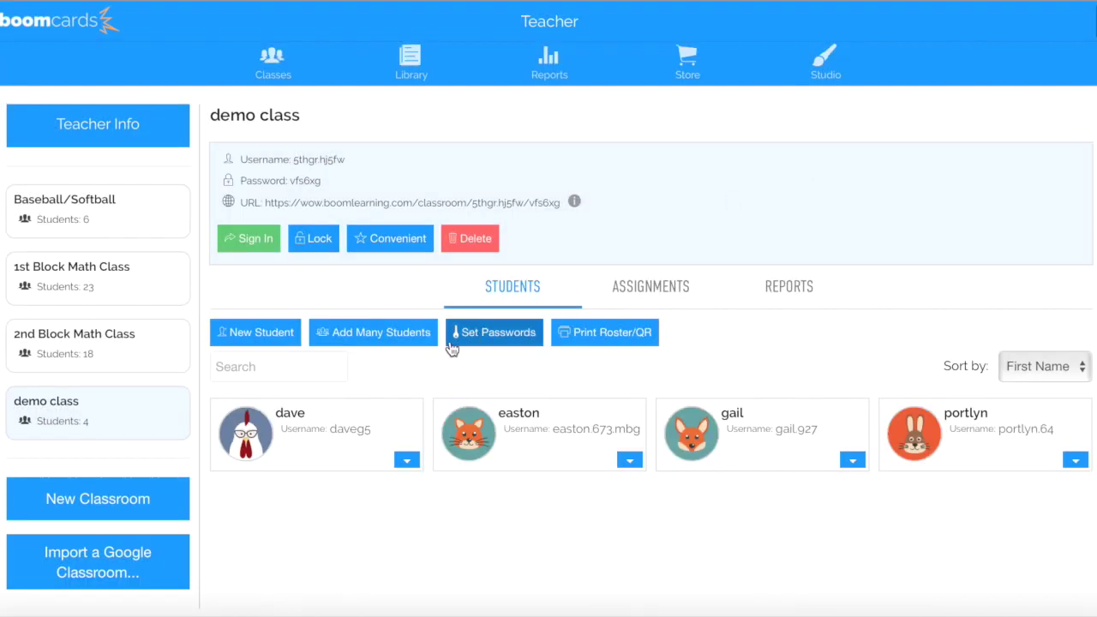
# Check the first three students' usernames, then go to the deck Library
pyautogui.click(360, 440)
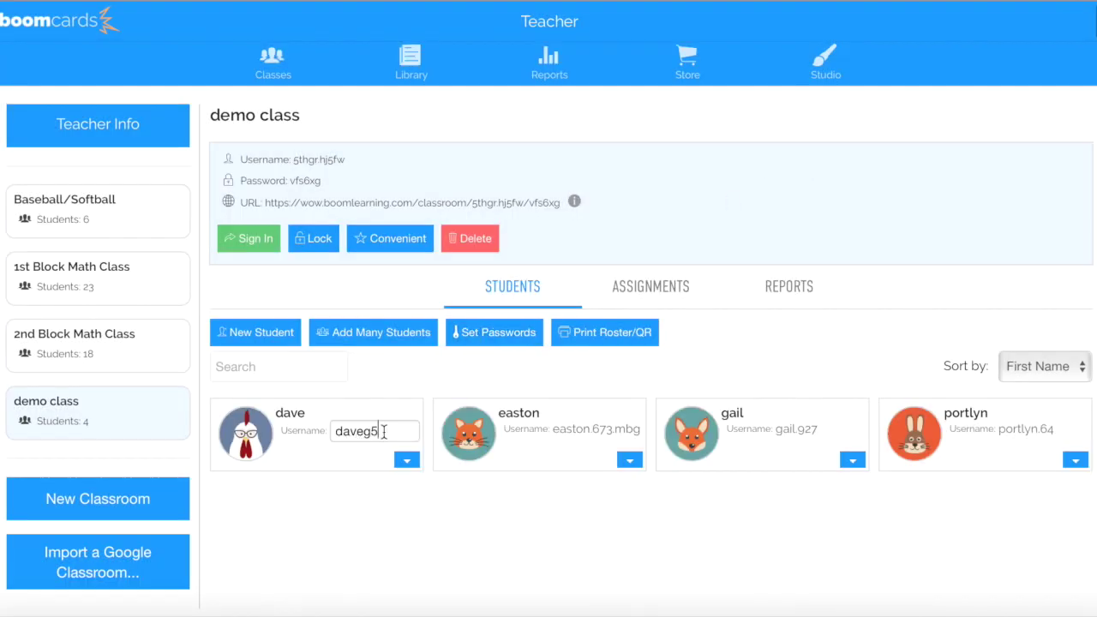
pyautogui.click(596, 434)
pyautogui.click(790, 434)
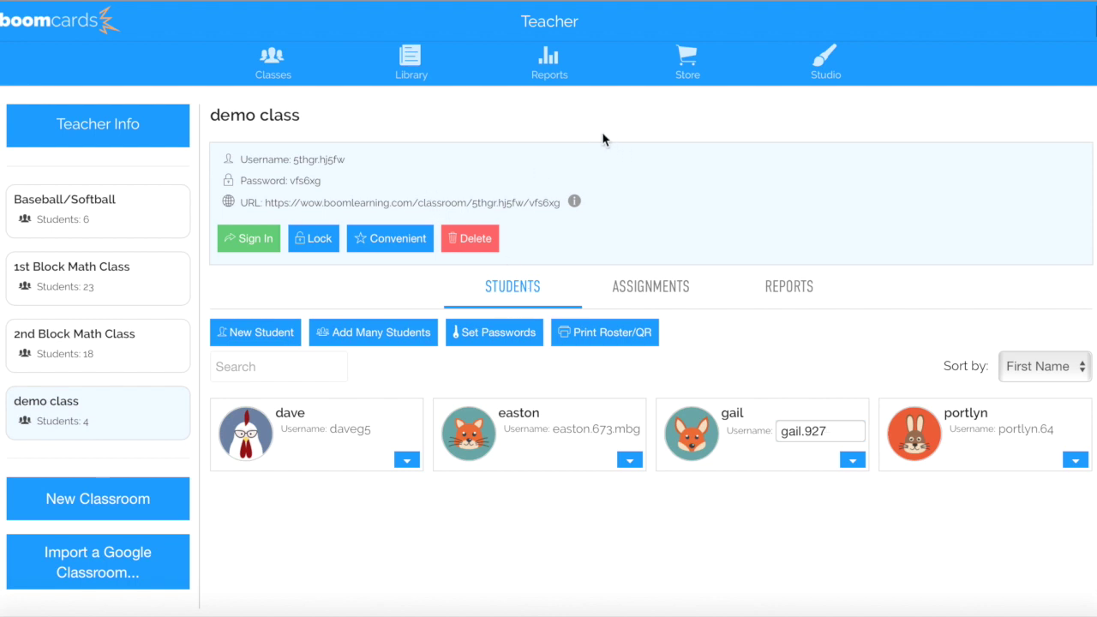
pyautogui.click(407, 68)
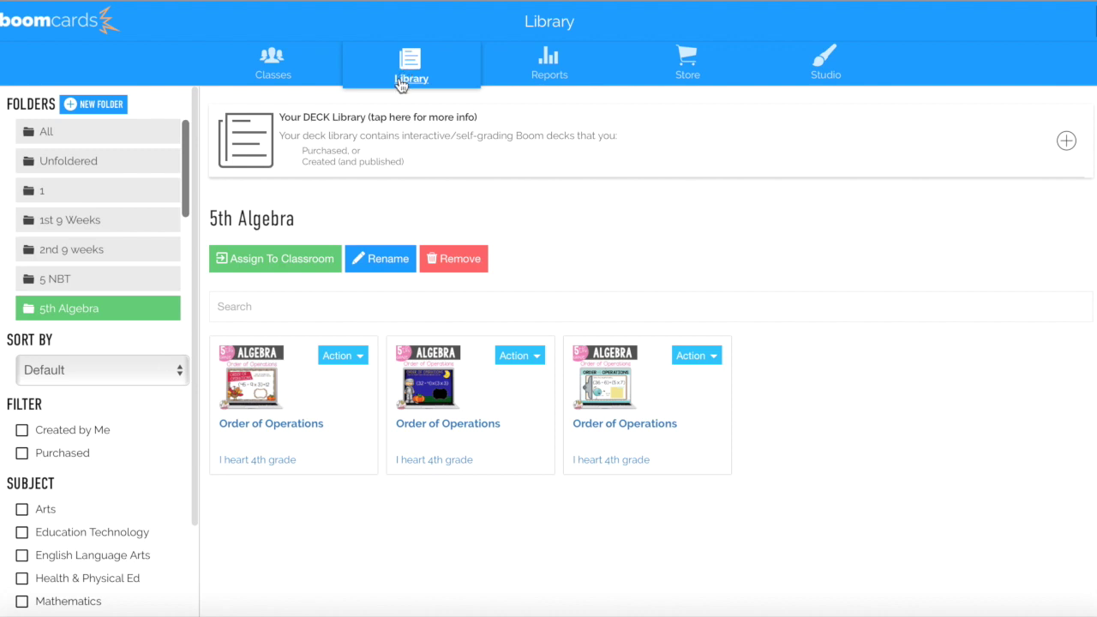
# From the All folder, generate a new Fast Pin for Comparing Numbers (6 digits) and select its play link
pyautogui.click(113, 138)
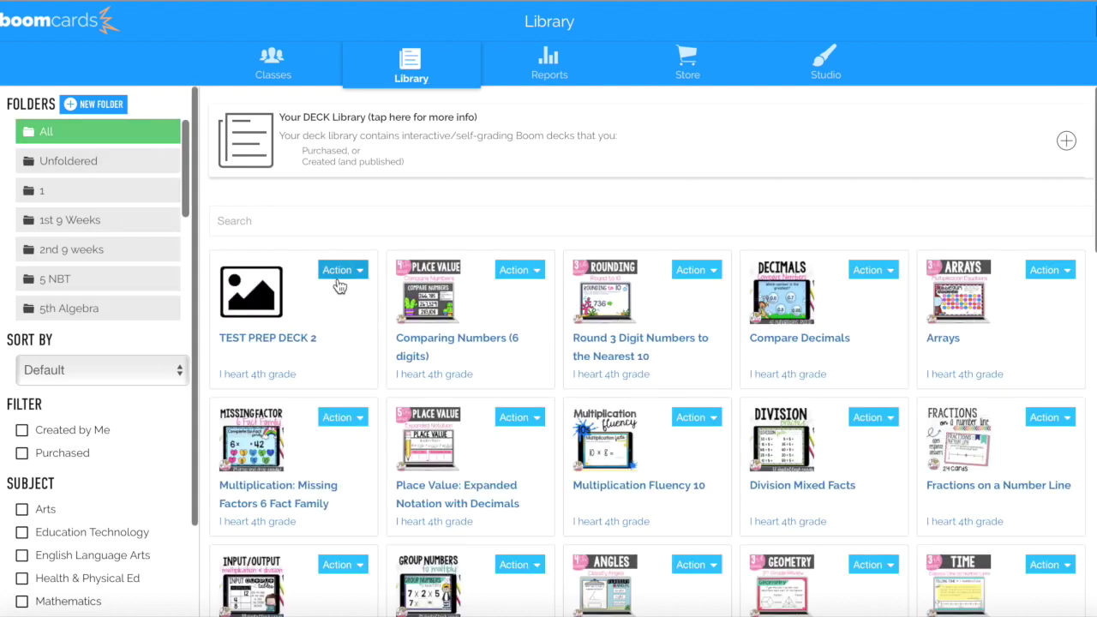
pyautogui.click(530, 272)
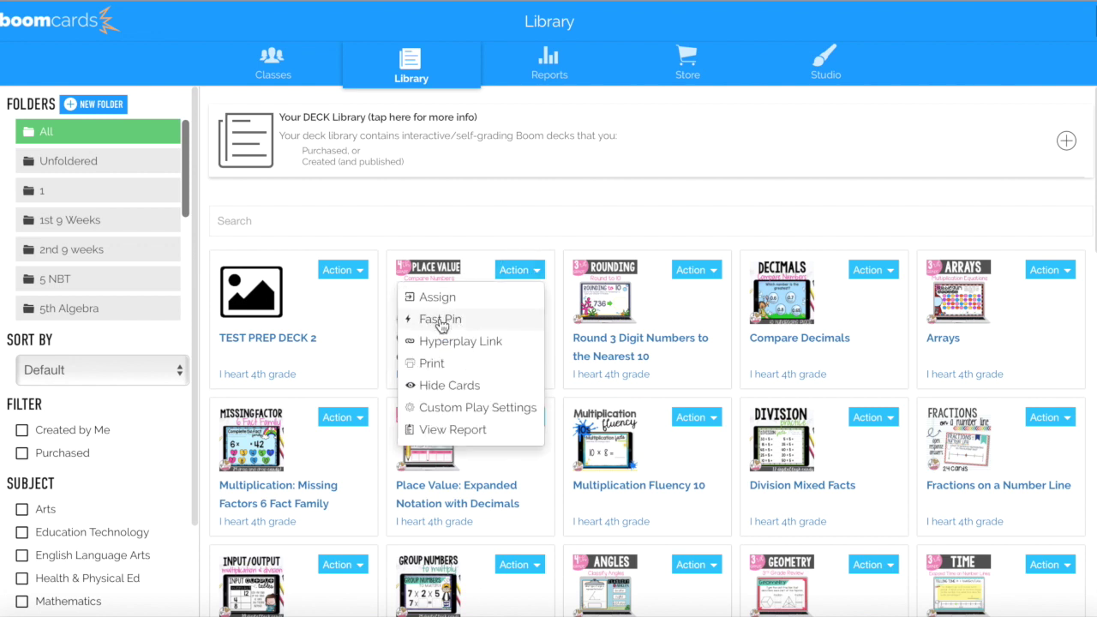
pyautogui.click(440, 322)
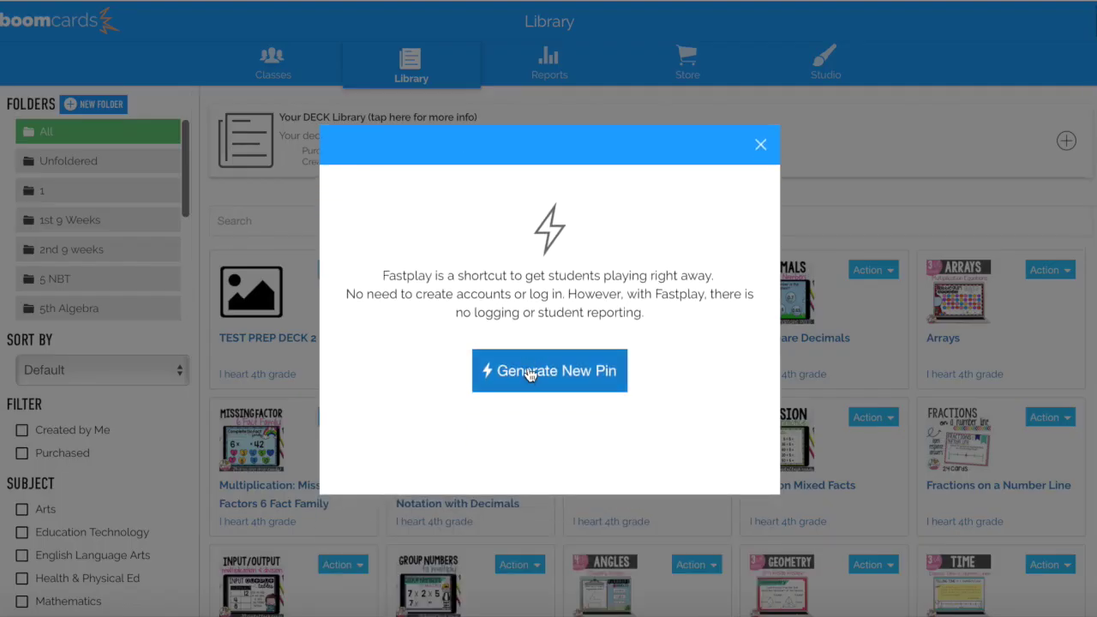
pyautogui.click(530, 372)
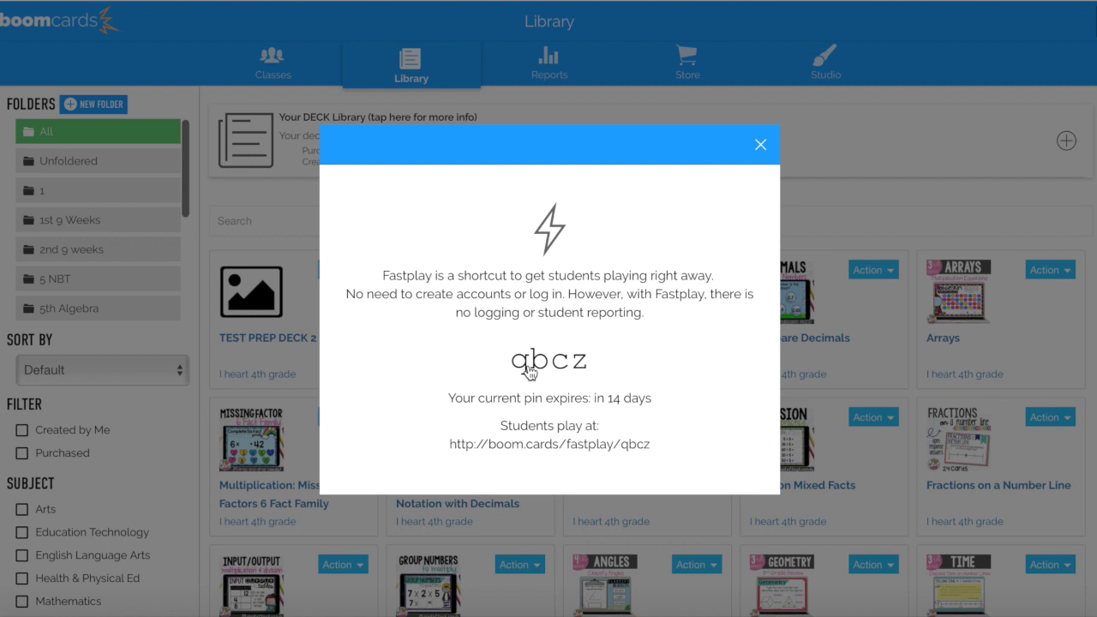
pyautogui.moveTo(450, 447); pyautogui.dragTo(651, 457)
# Copy the Fast Play link and load it in the student's Chrome window
pyautogui.rightClick(621, 444)
pyautogui.click(664, 413)
pyautogui.click(188, 609)
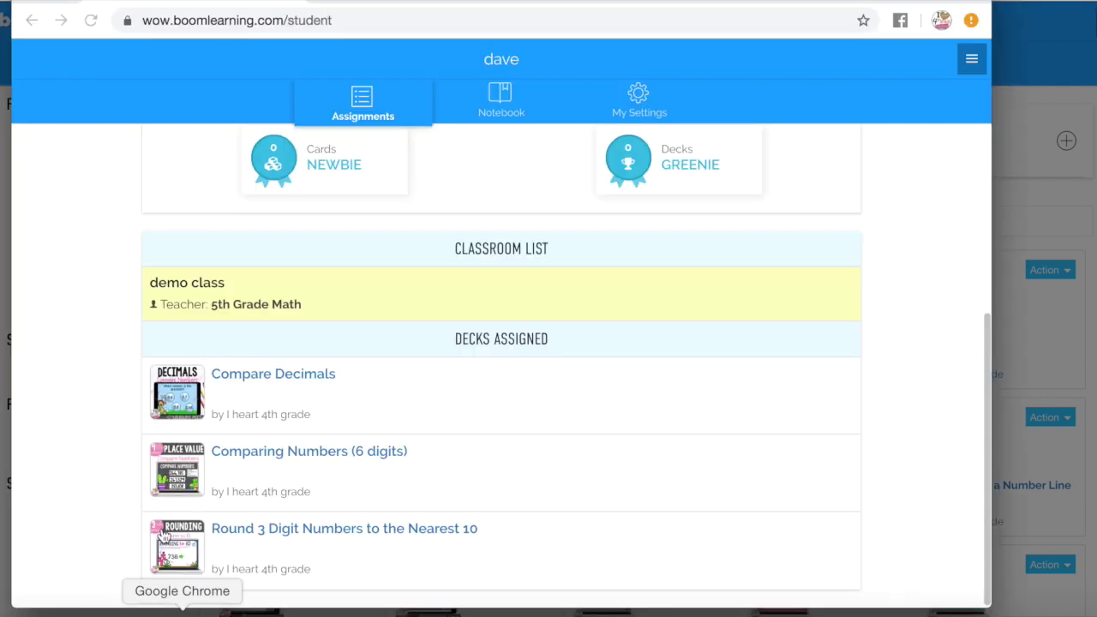
pyautogui.click(580, 20)
pyautogui.press('BackSpace')
pyautogui.rightClick(568, 28)
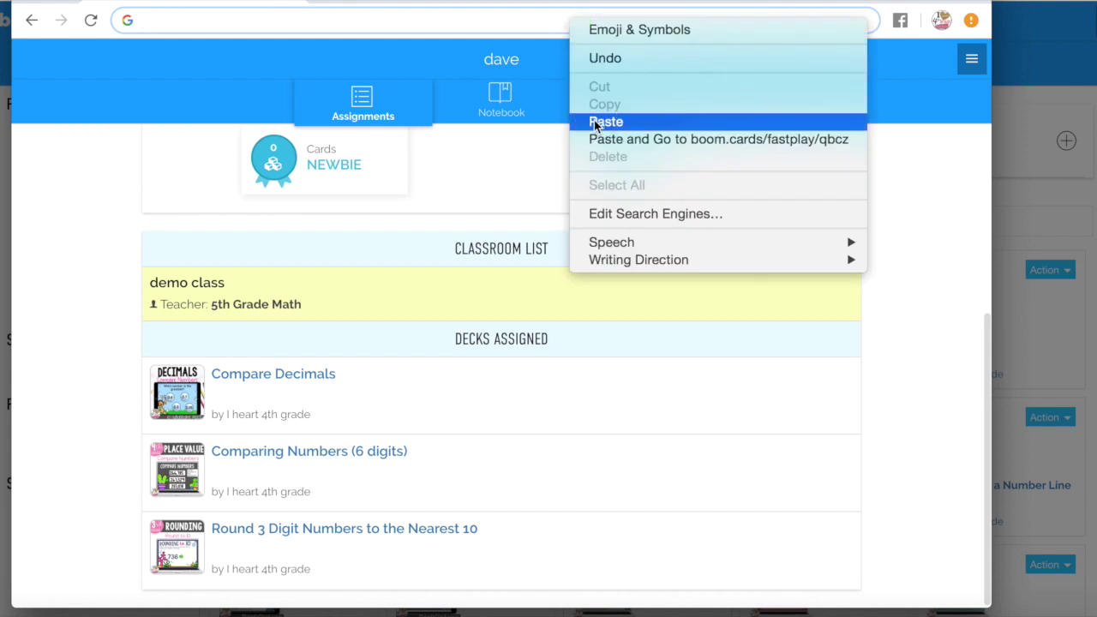
pyautogui.click(598, 121)
pyautogui.press('Return')
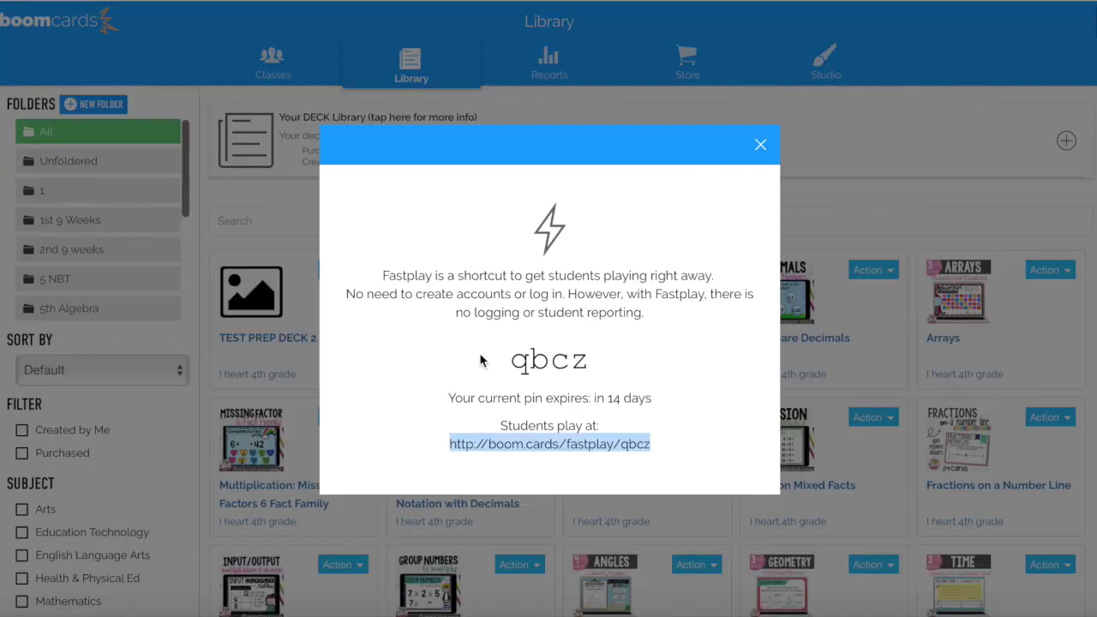
# Copy the Fast Play pin and open boomlearning.com in the student's browser
pyautogui.moveTo(511, 359); pyautogui.dragTo(590, 363)
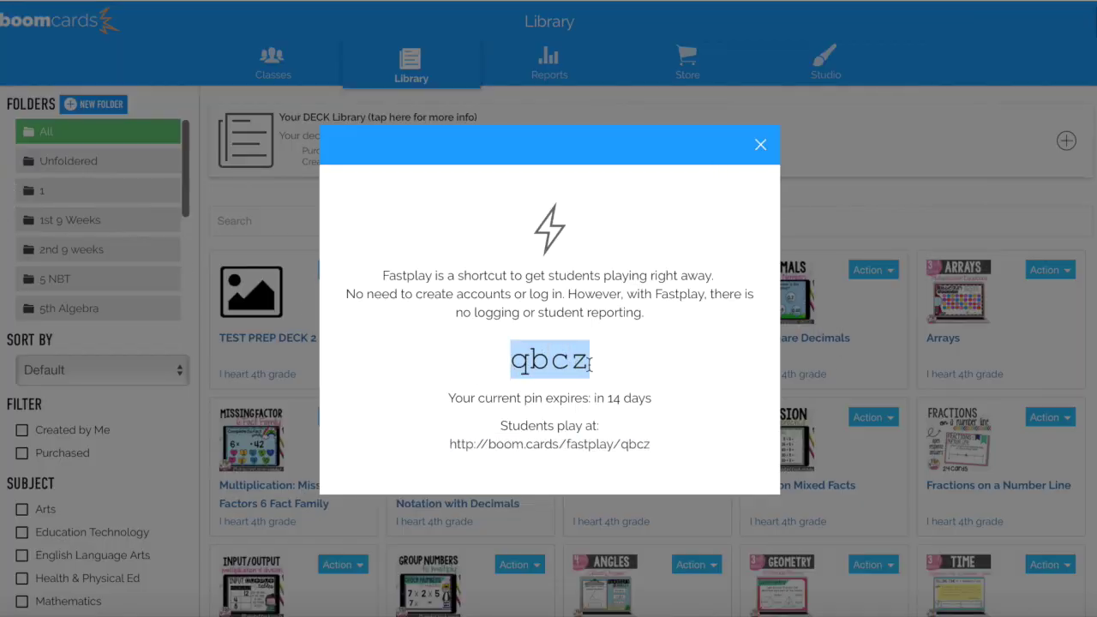
pyautogui.rightClick(563, 362)
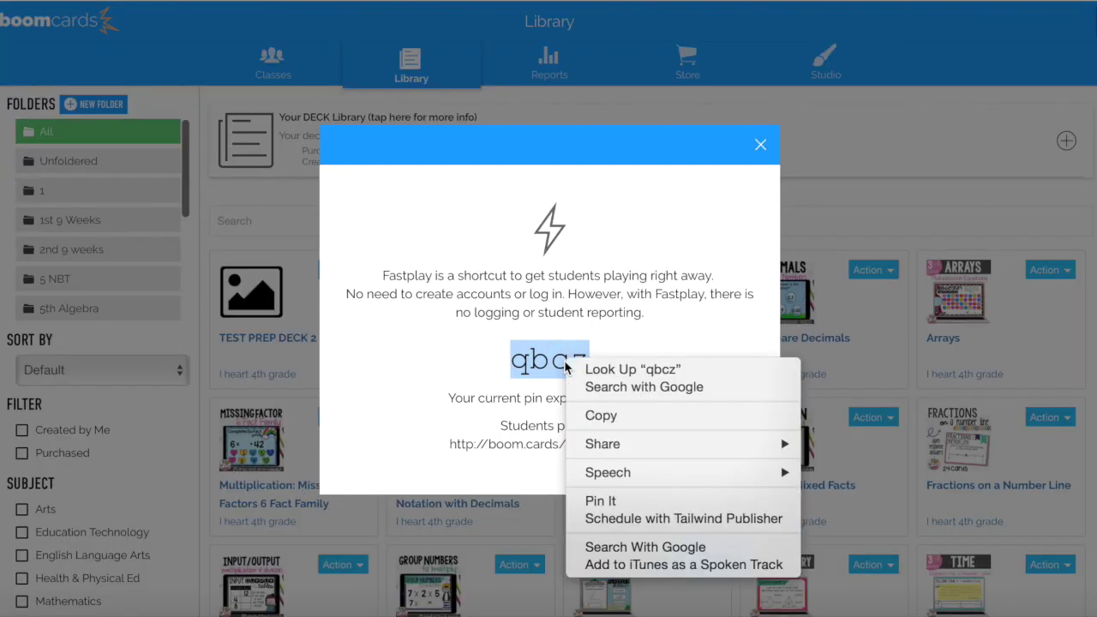
pyautogui.click(609, 415)
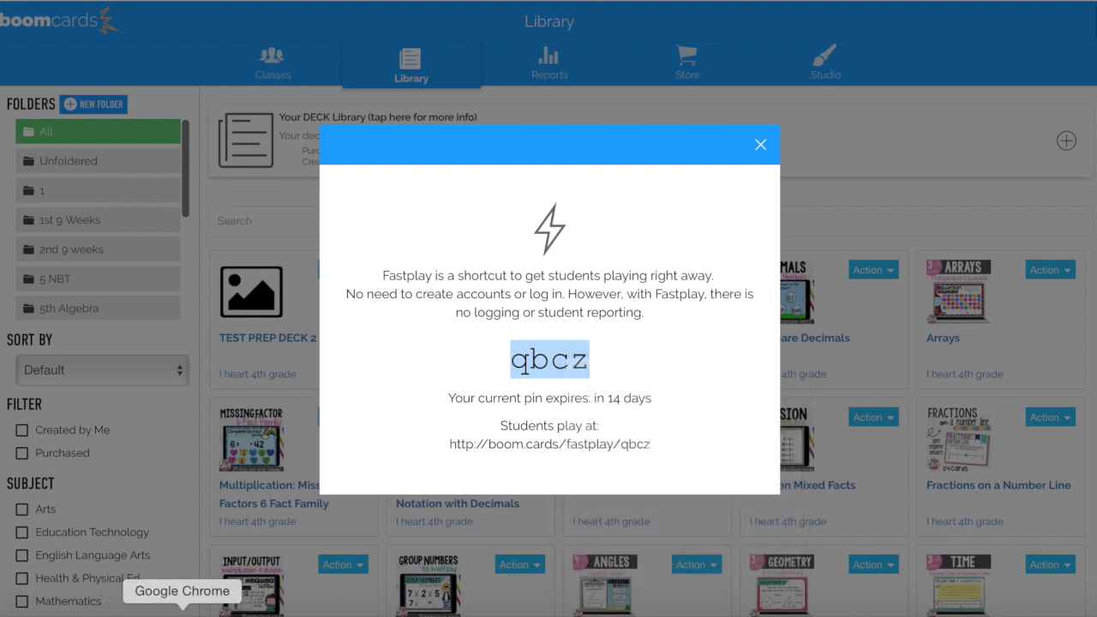
pyautogui.click(190, 609)
pyautogui.click(559, 24)
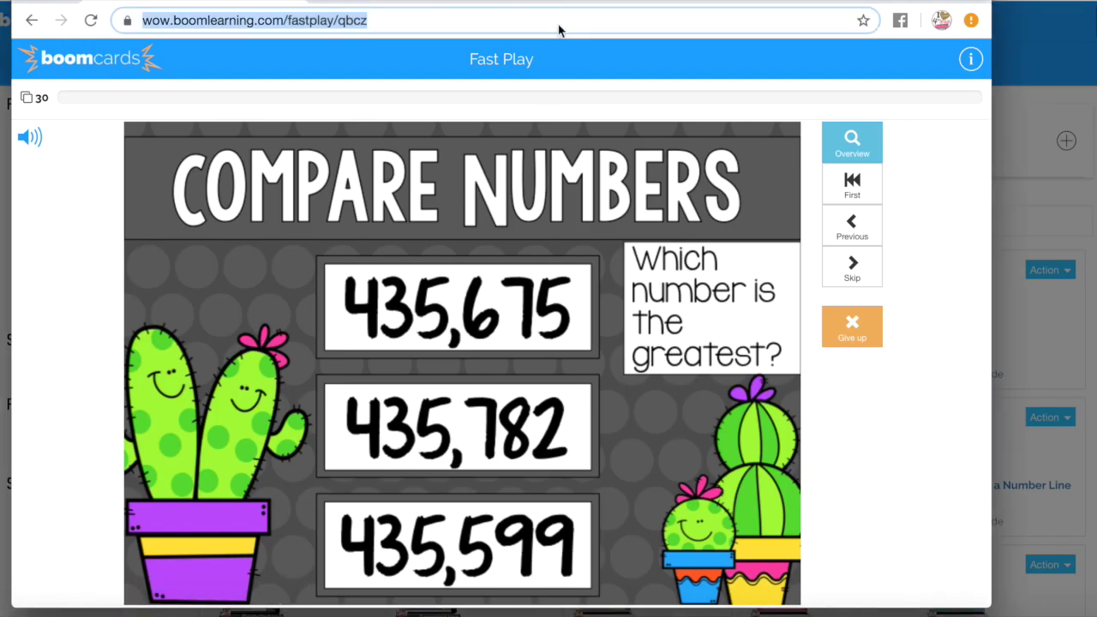
pyautogui.write('www.boomlea')
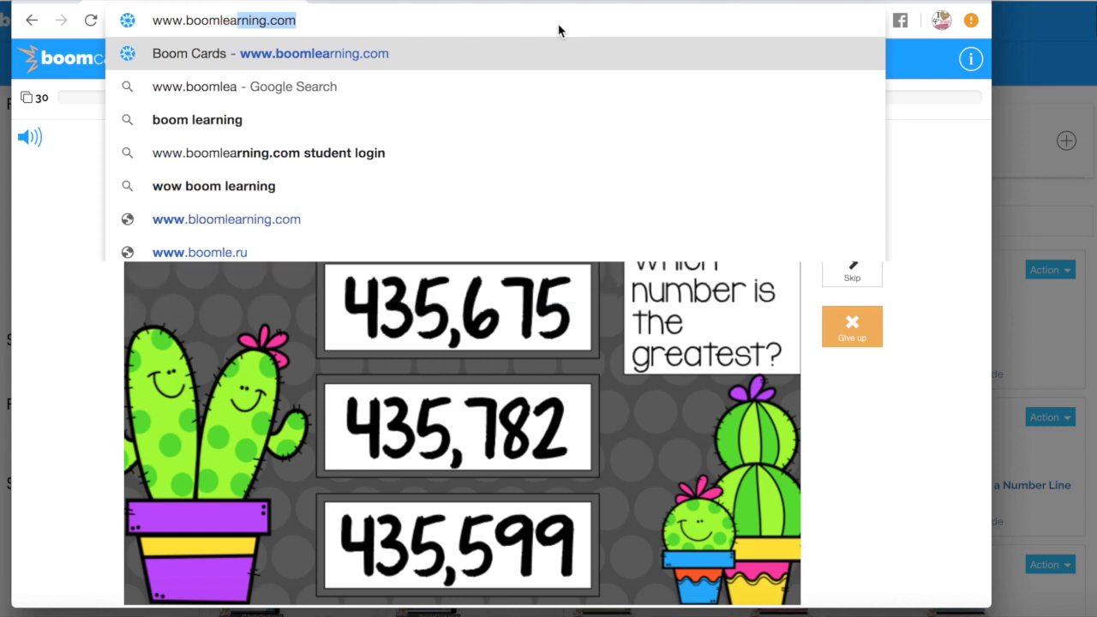
pyautogui.press('Return')
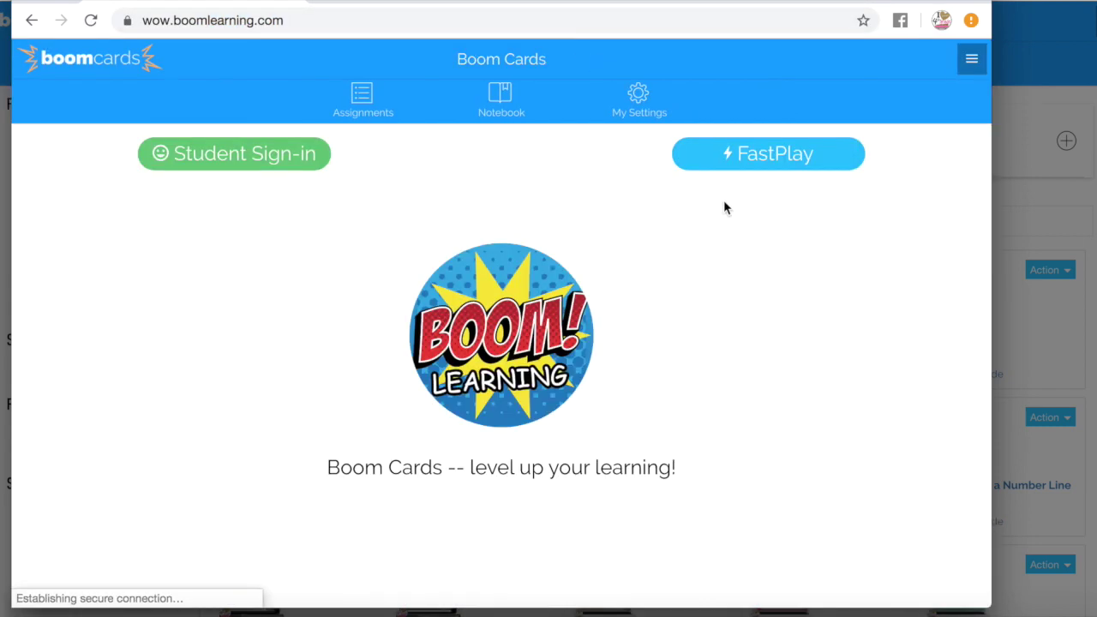
# Paste the pin on the FastPlay page to launch the deck, then open Round 3 Digit Numbers' options
pyautogui.click(745, 166)
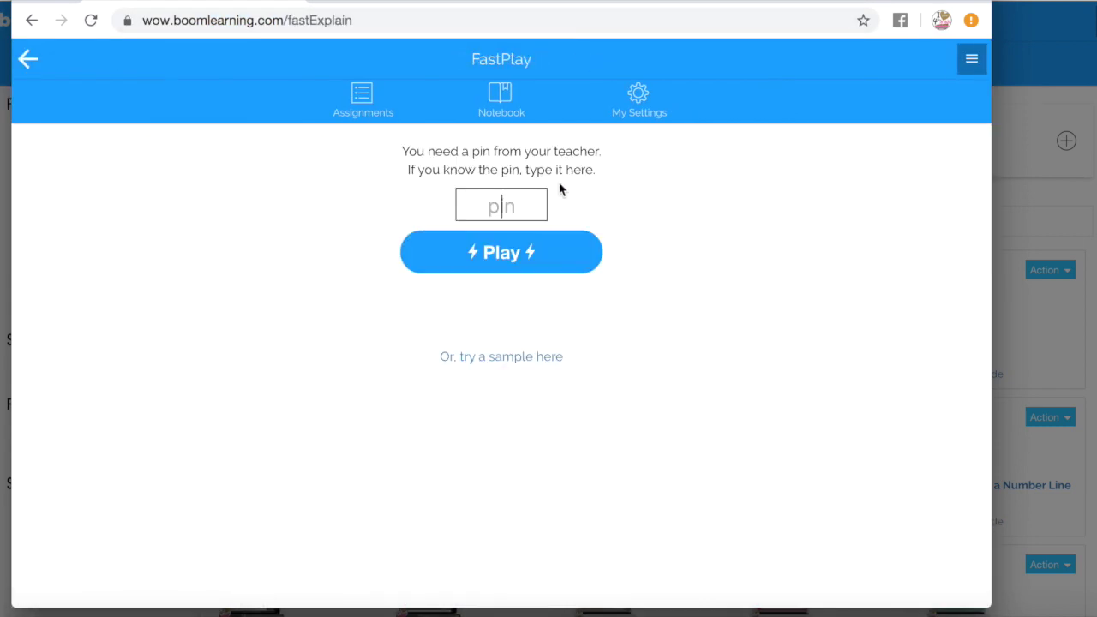
pyautogui.rightClick(513, 202)
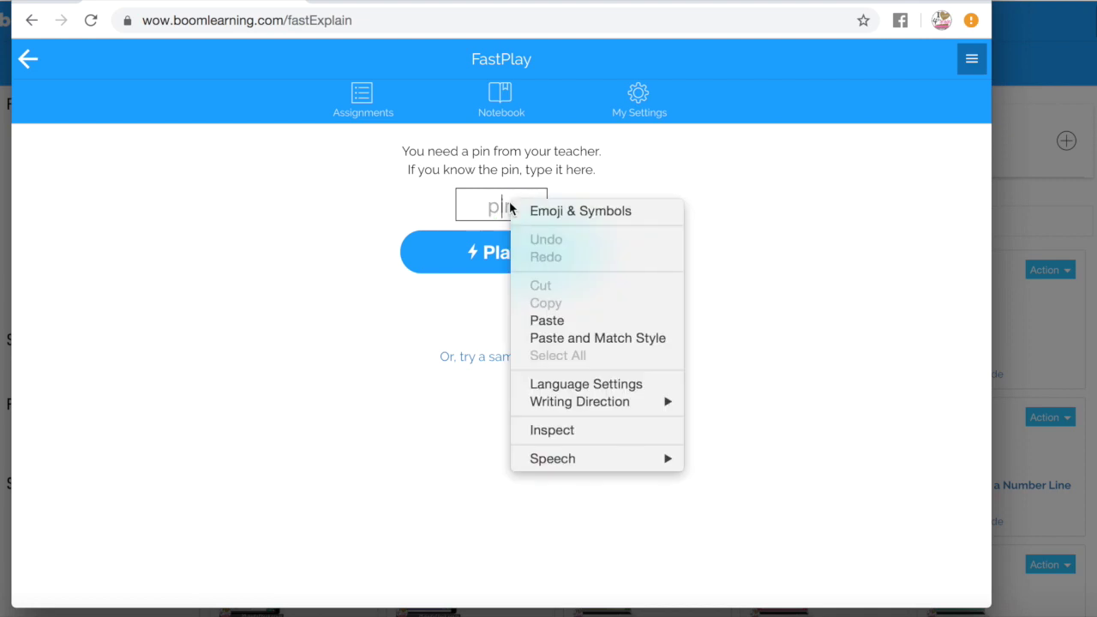
pyautogui.click(549, 322)
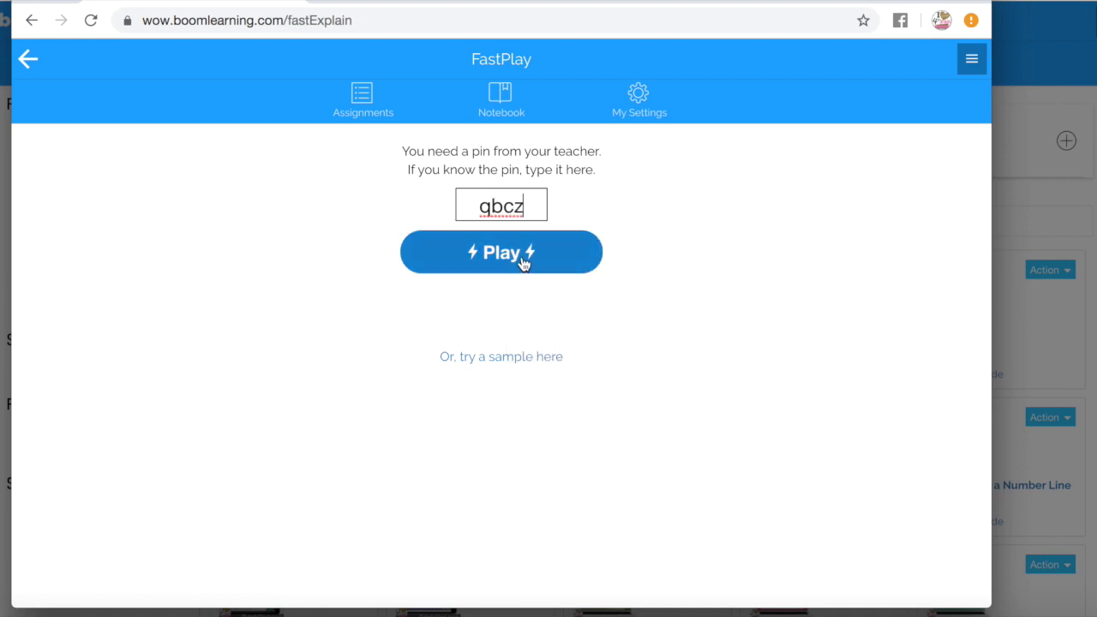
pyautogui.click(524, 263)
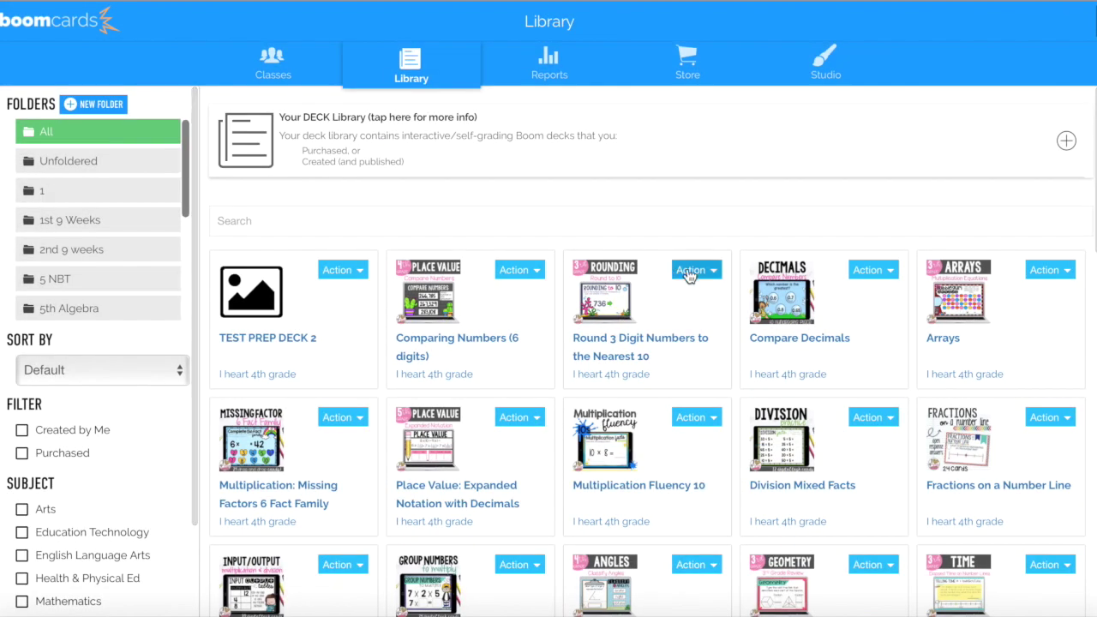
pyautogui.click(708, 271)
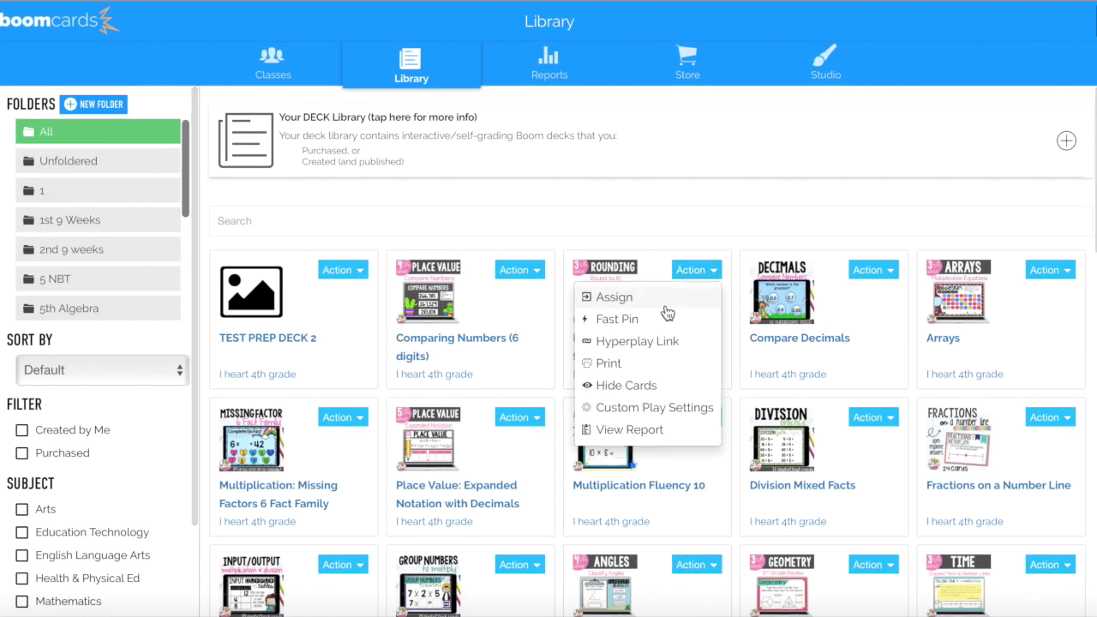